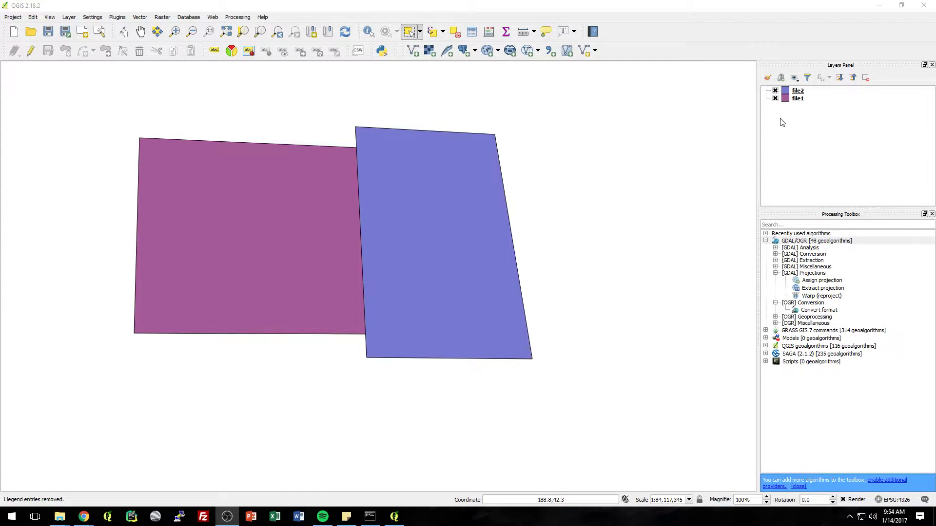
Toggle the visibility of the file1 and file2 layers to inspect each polygon separately and together.
left_click(776, 91)
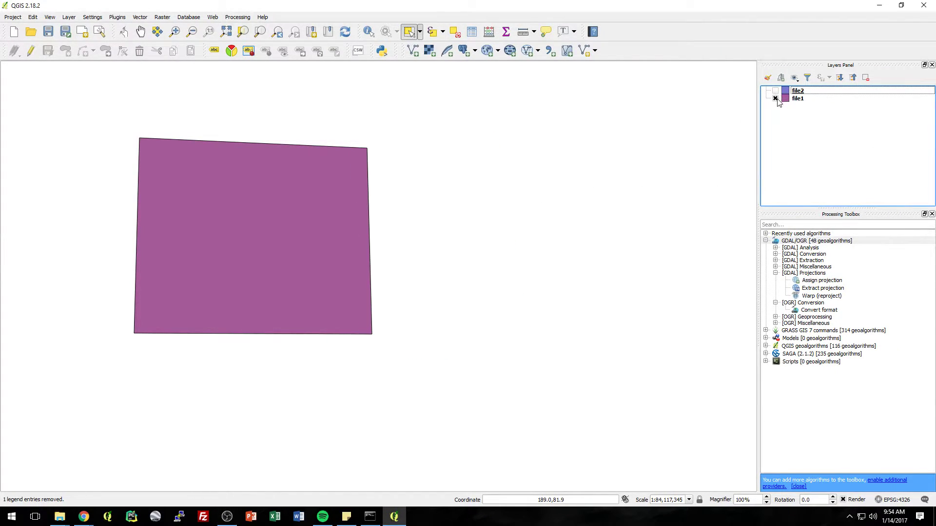
left_click(776, 99)
left_click(775, 91)
left_click(775, 99)
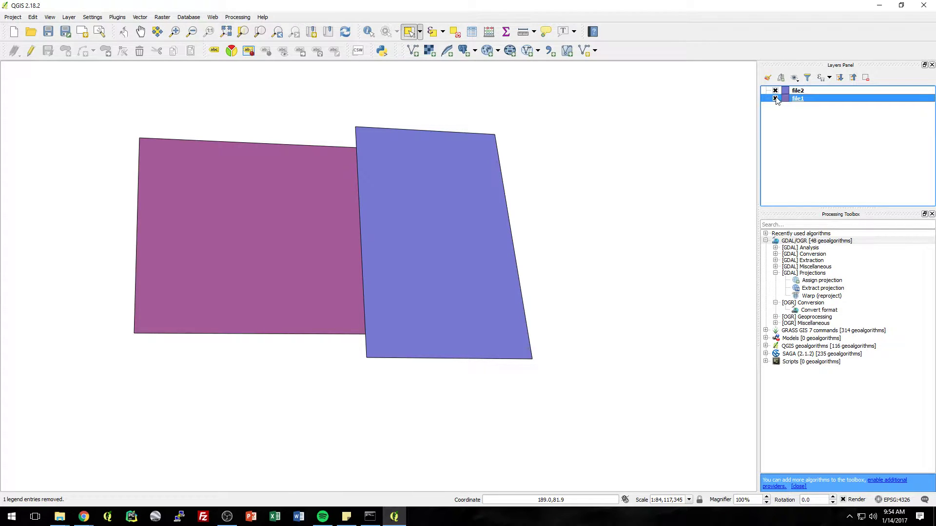
left_click(776, 98)
left_click(776, 91)
left_click(775, 90)
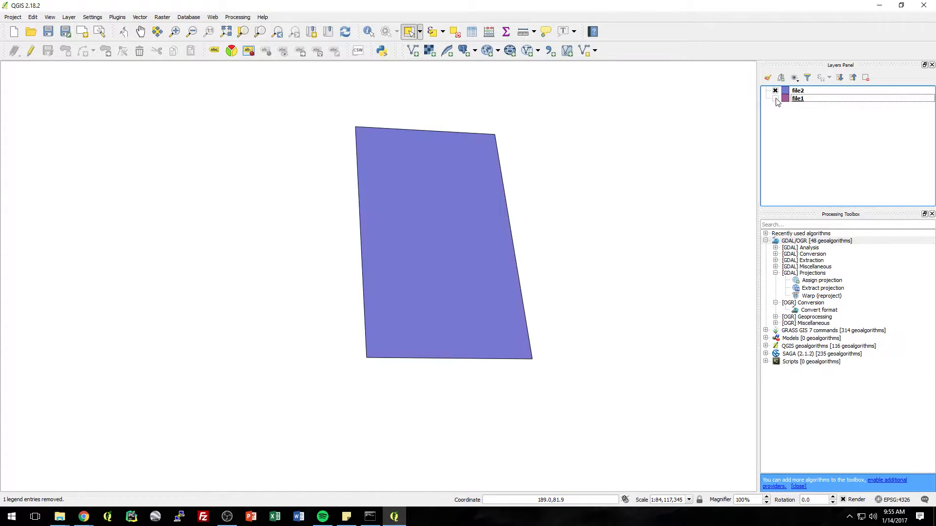
left_click(775, 99)
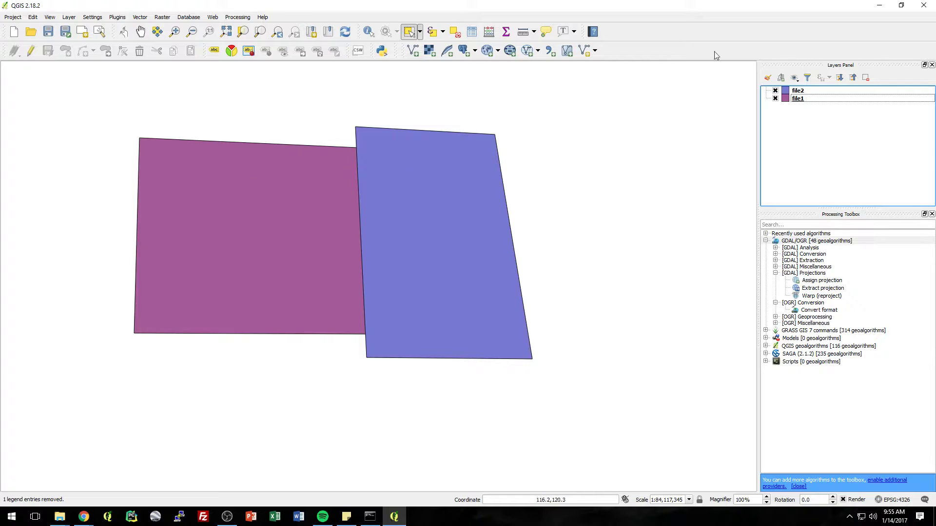
Close QGIS and minimise the browser window to get to the desktop.
left_click(924, 5)
left_click(465, 267)
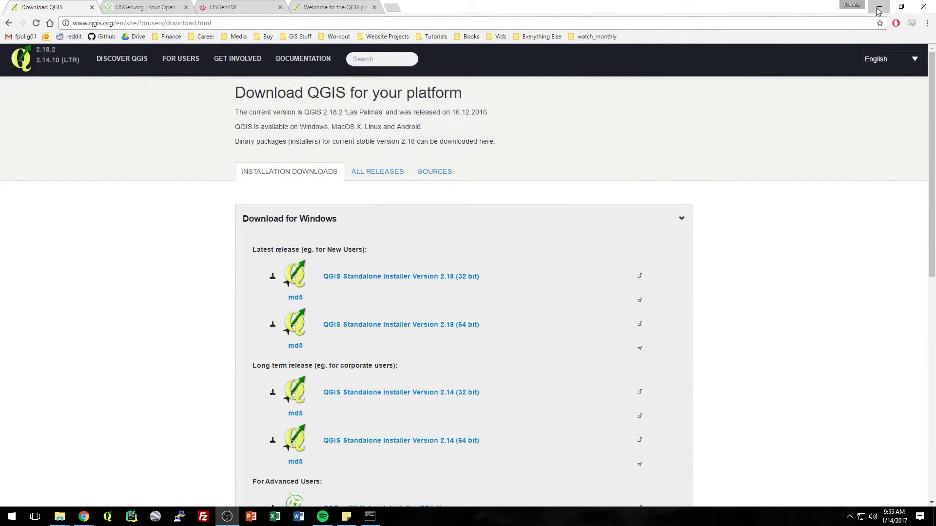
left_click(877, 10)
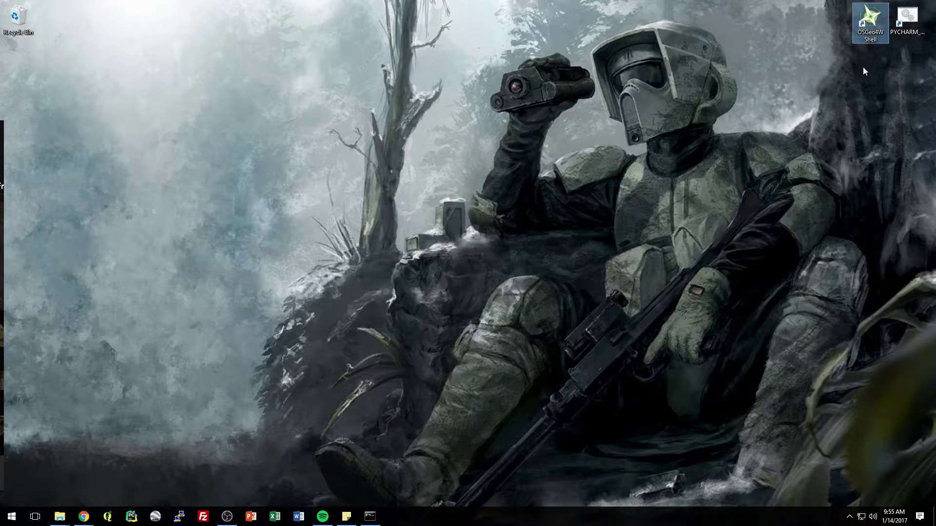
left_click(870, 22)
left_click_drag(28, 50, 151, 350)
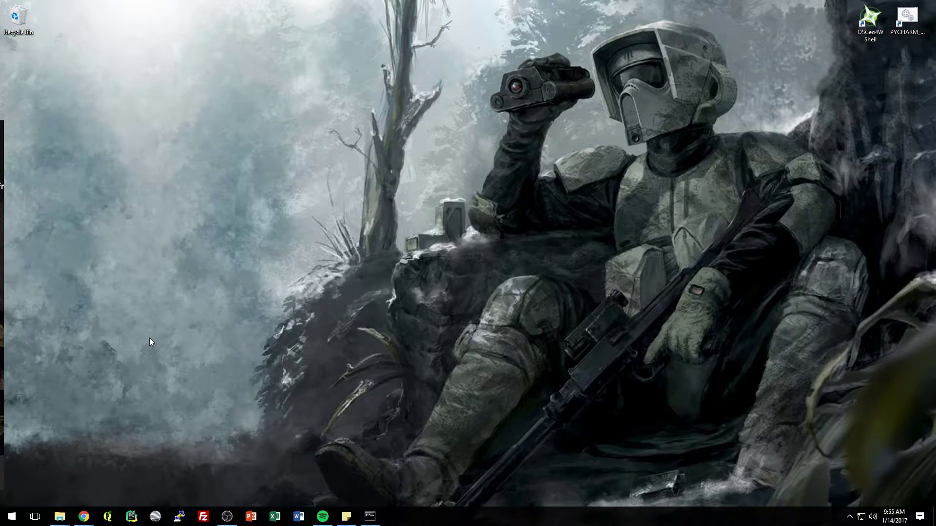
left_click(12, 517)
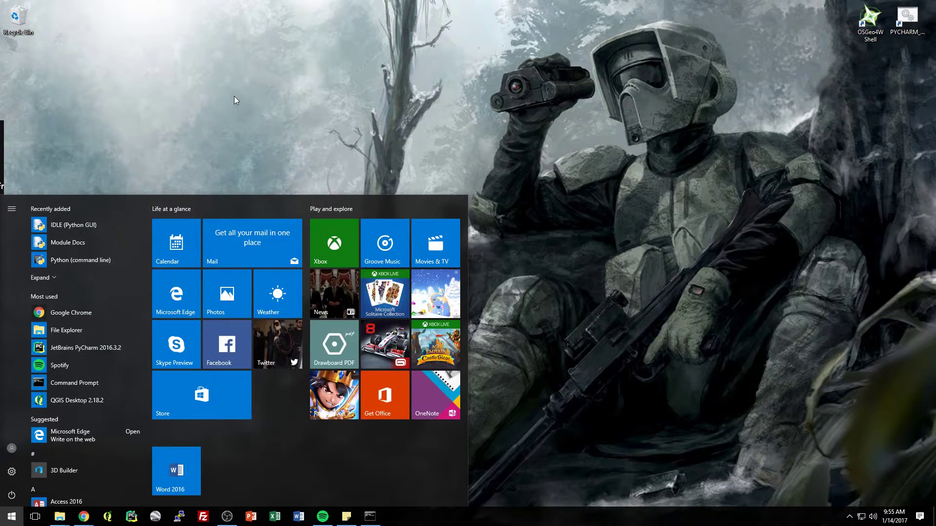
left_click(234, 96)
Open the OSGeo4W Shell from the desktop, reposition its window and run o-help to list the available commands.
double_click(871, 34)
left_click_drag(271, 128, 323, 69)
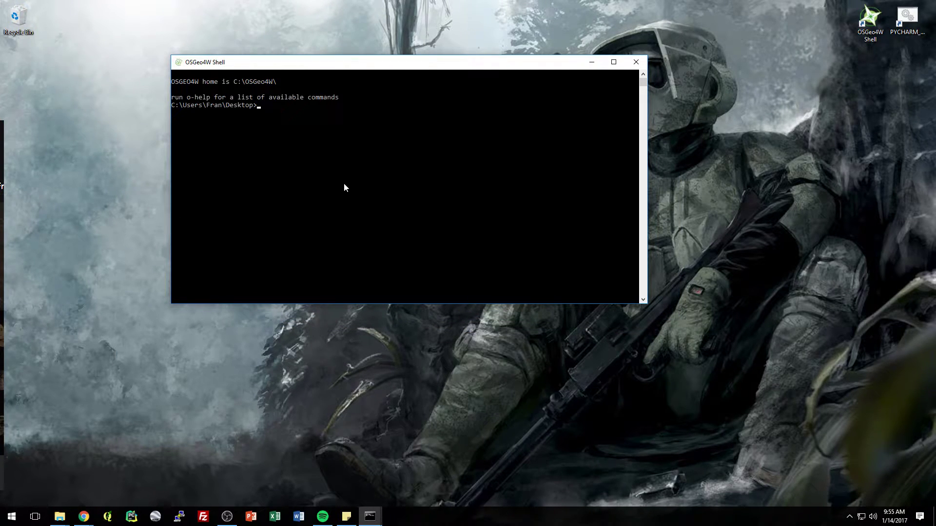
left_click_drag(233, 62, 223, 86)
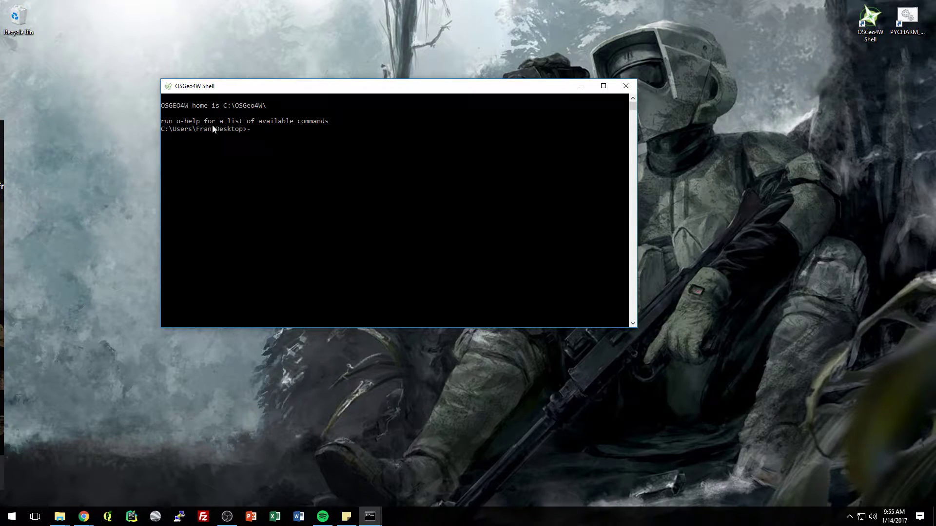
type("o-help")
key("Return")
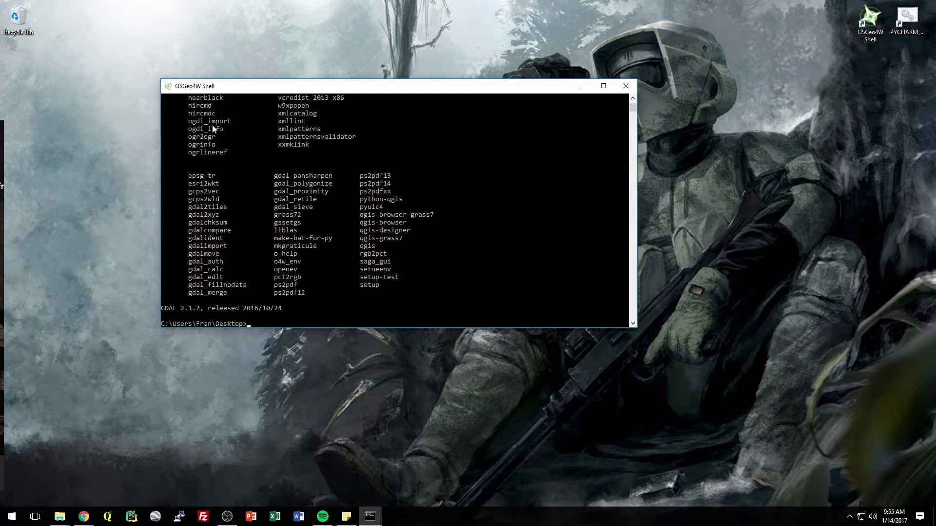
Examine the list of OSGeo4W shell commands, looking over the GDAL and OGR tools.
scroll(352, 203, "up", 15)
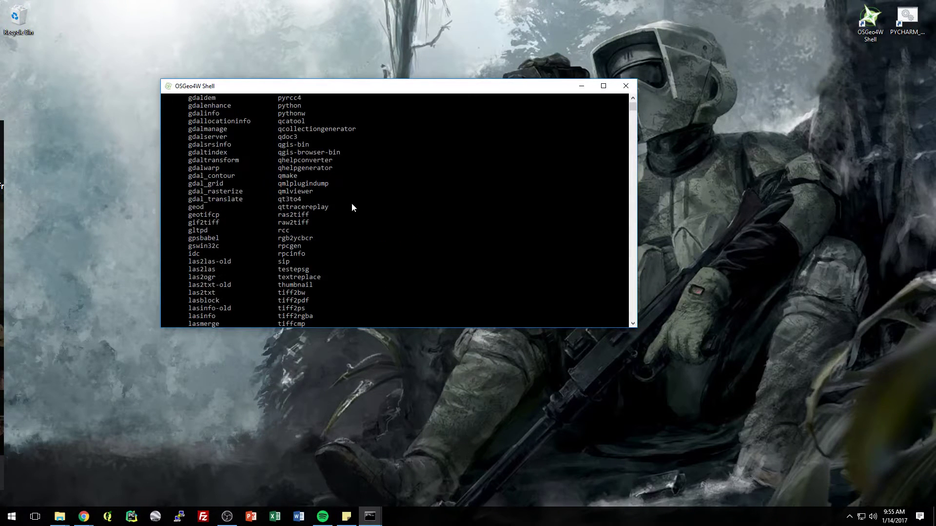
scroll(322, 180, "down", 1)
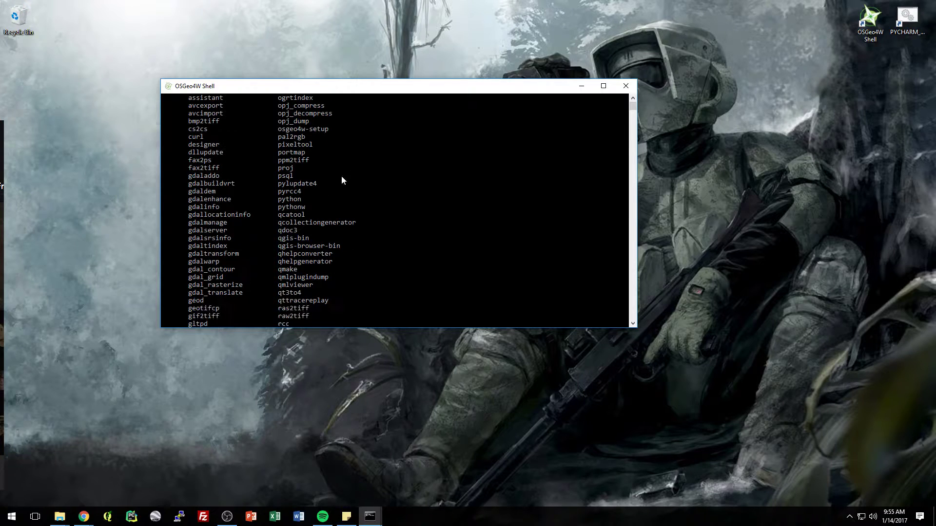
scroll(224, 193, "down", 2)
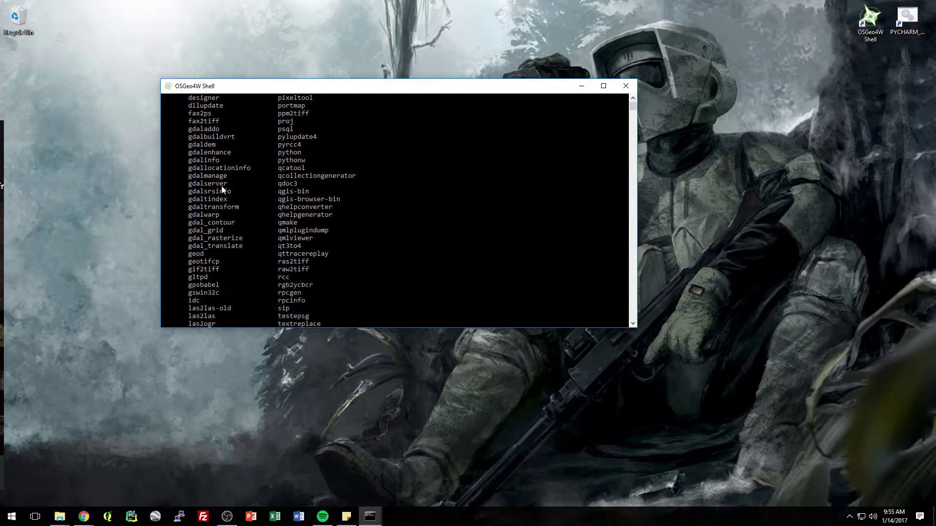
scroll(278, 223, "down", 1)
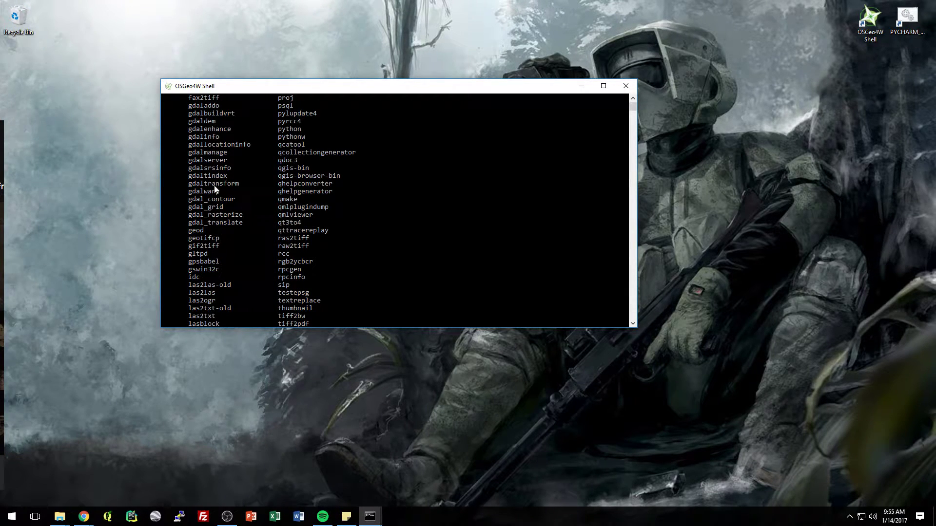
scroll(230, 192, "down", 5)
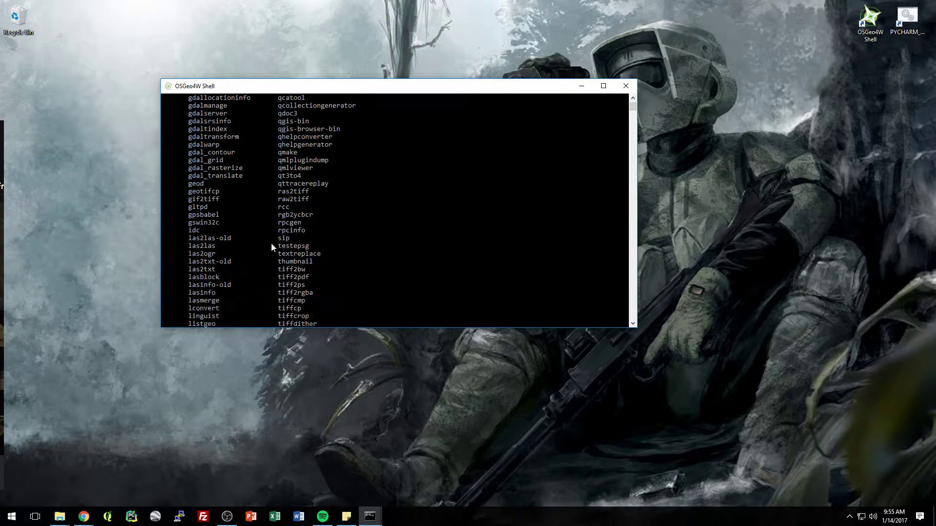
scroll(267, 244, "down", 10)
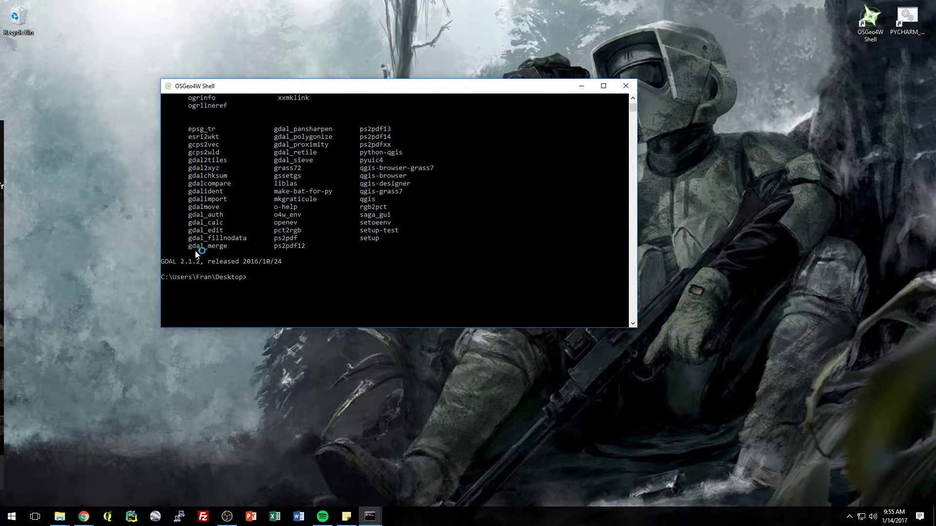
scroll(232, 227, "up", 2)
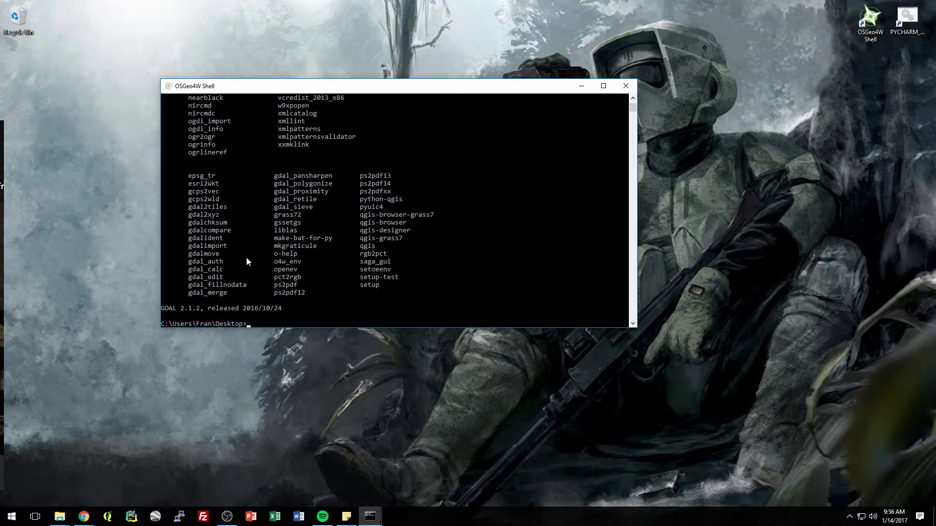
scroll(253, 219, "up", 3)
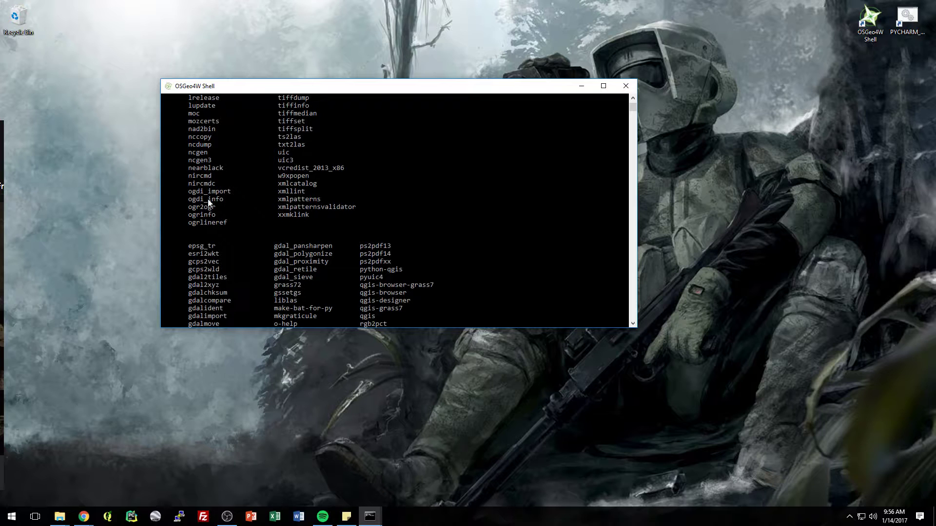
scroll(379, 203, "up", 10)
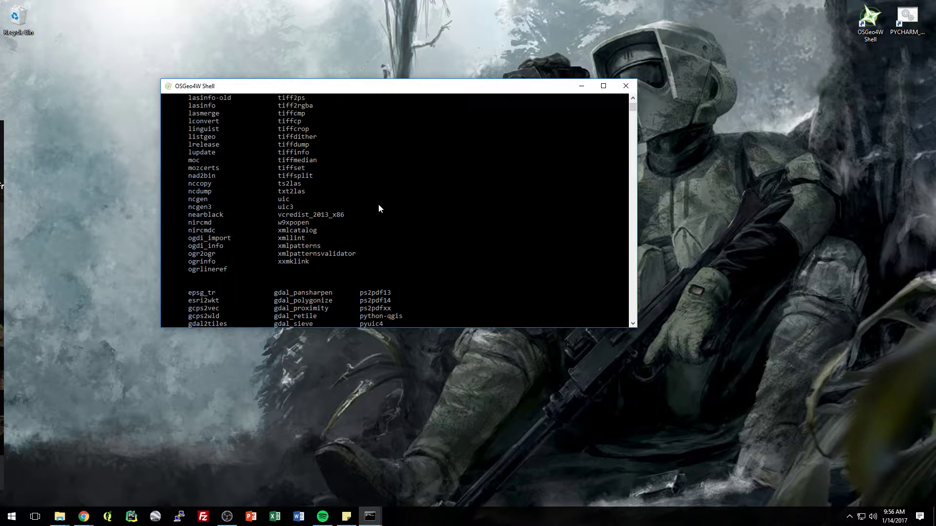
scroll(377, 214, "up", 7)
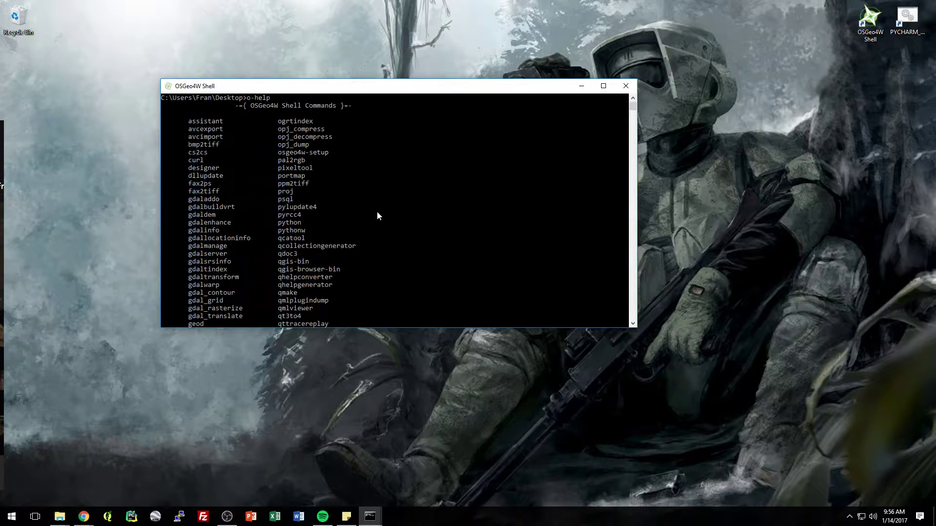
scroll(308, 188, "down", 8)
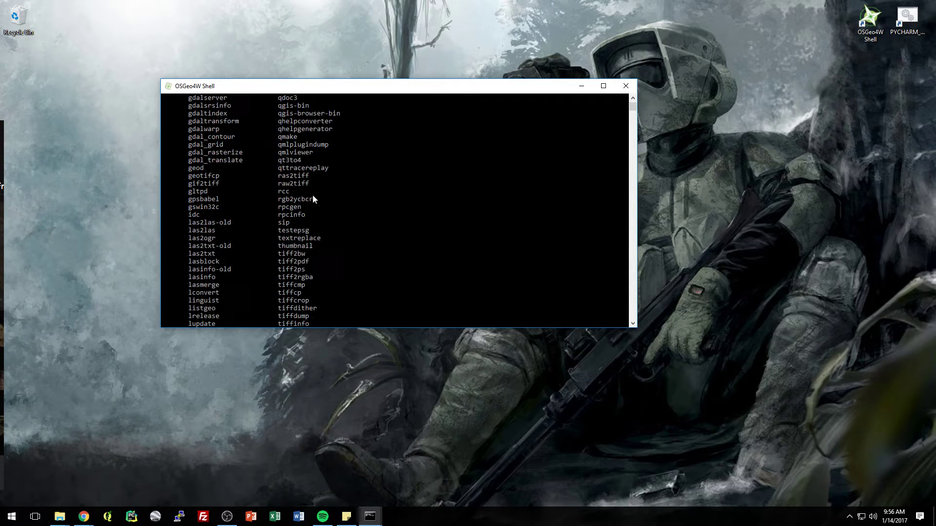
scroll(314, 204, "down", 7)
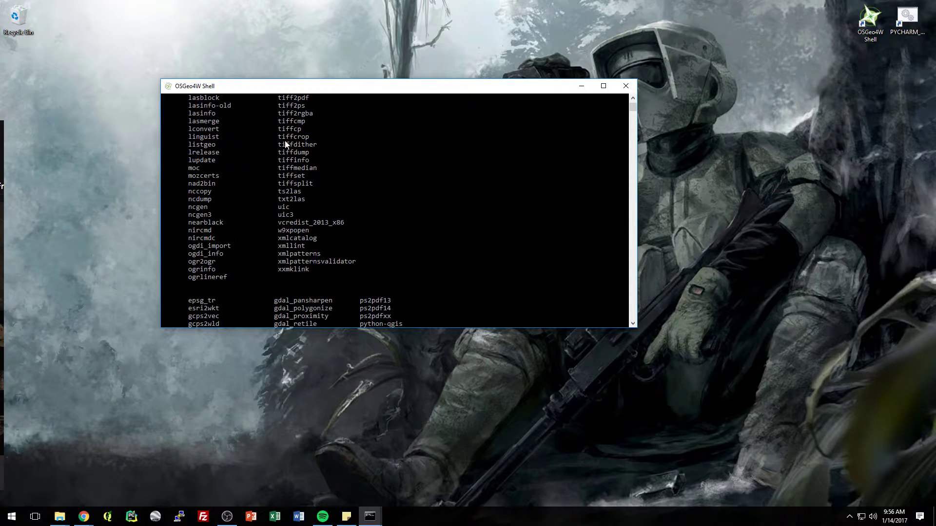
scroll(312, 207, "up", 15)
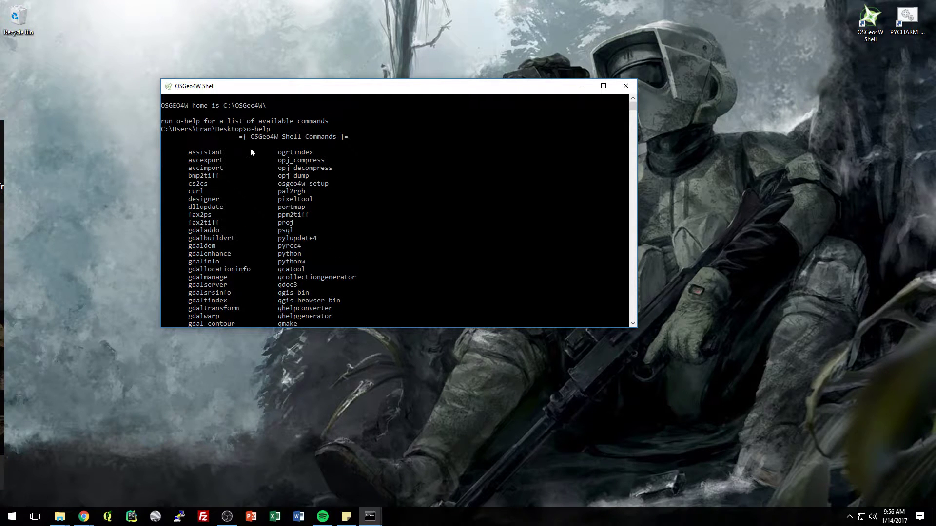
scroll(273, 220, "down", 15)
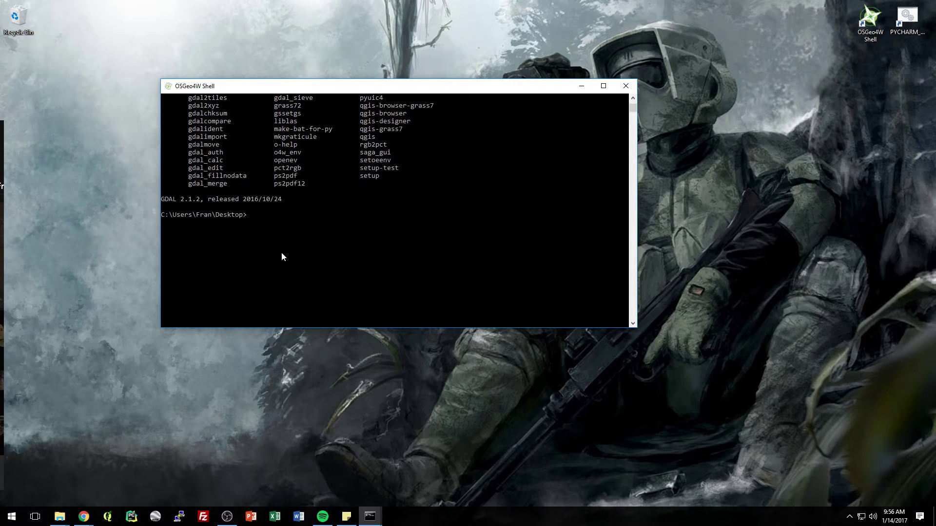
Run ogr2ogr without arguments and review its usage text and advanced options.
scroll(272, 242, "up", 1)
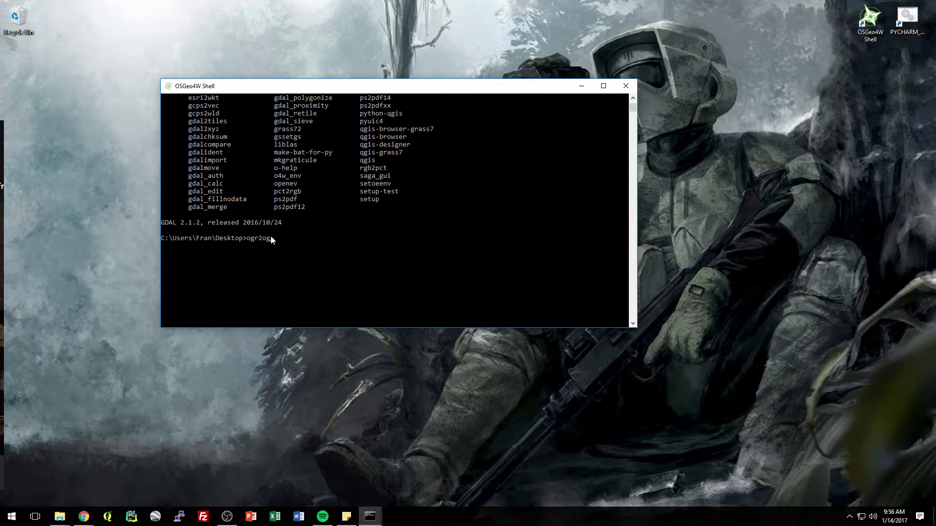
scroll(272, 231, "up", 4)
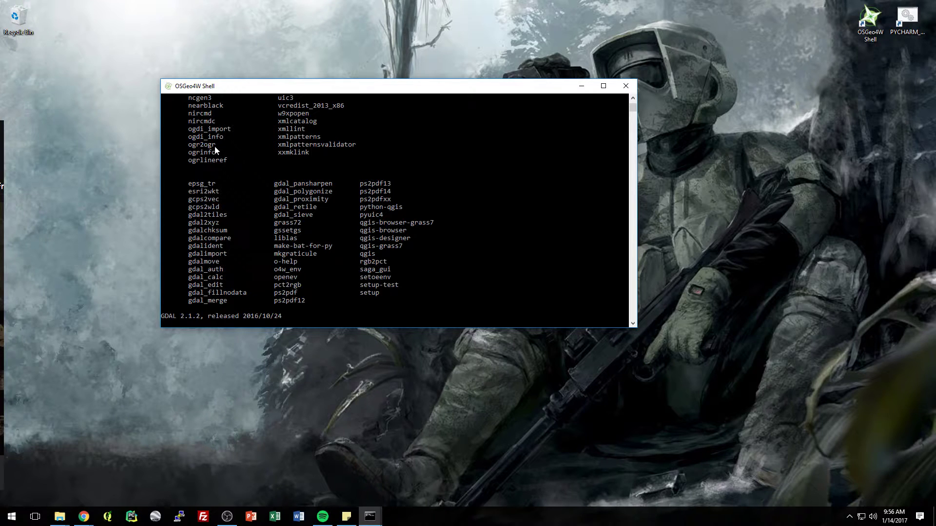
scroll(273, 219, "down", 5)
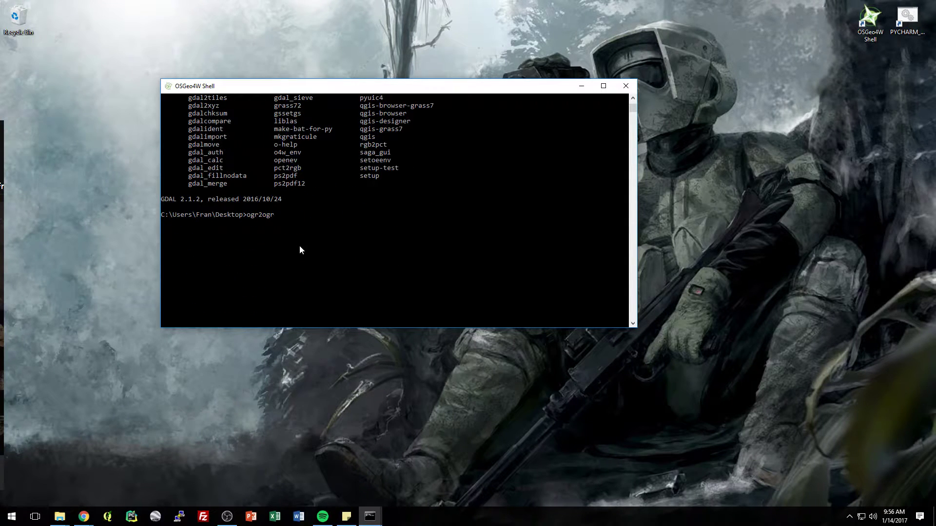
key("Return")
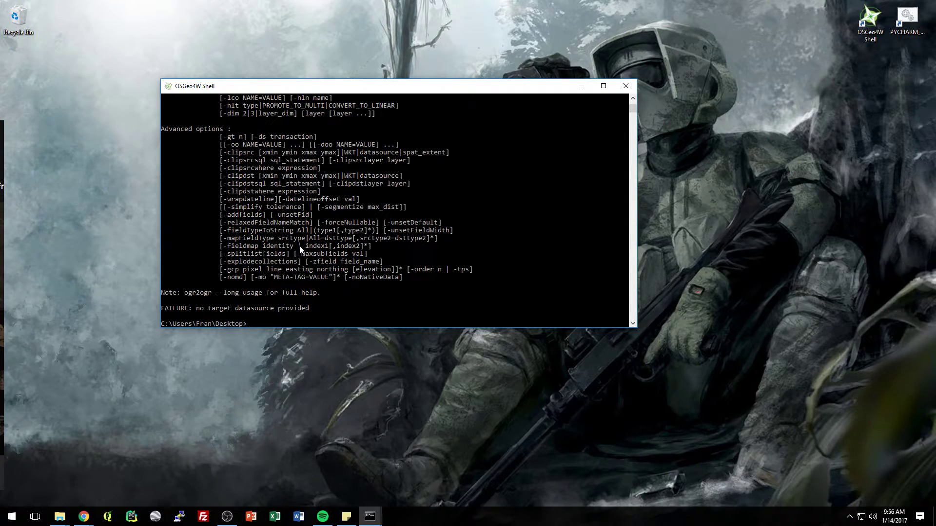
scroll(308, 239, "up", 6)
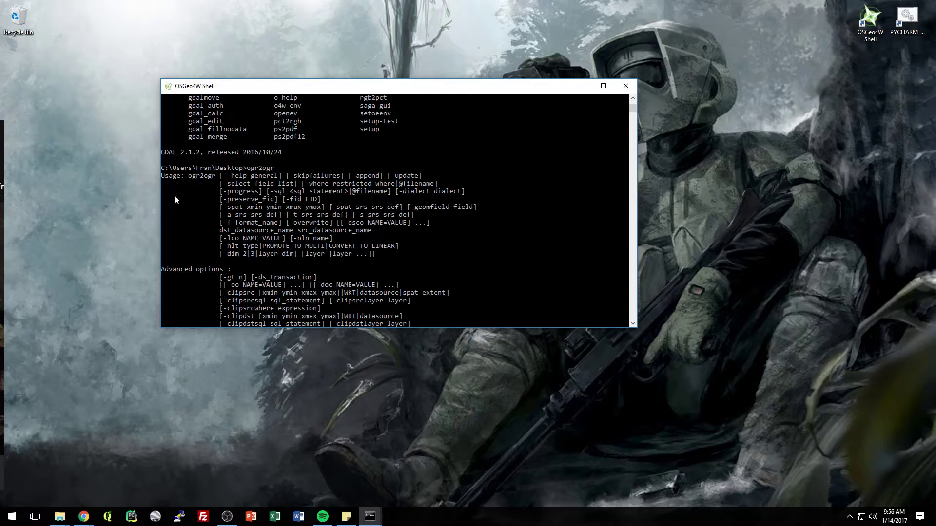
scroll(300, 238, "down", 10)
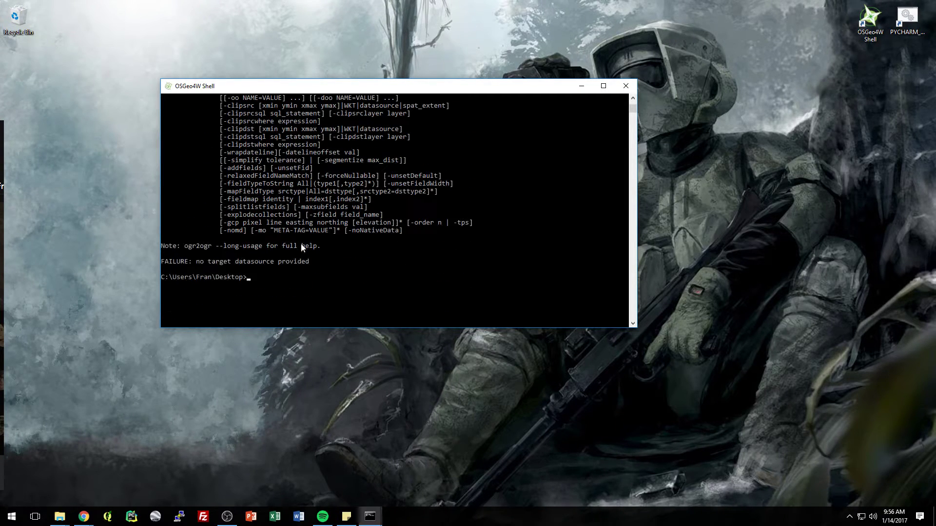
scroll(299, 256, "up", 3)
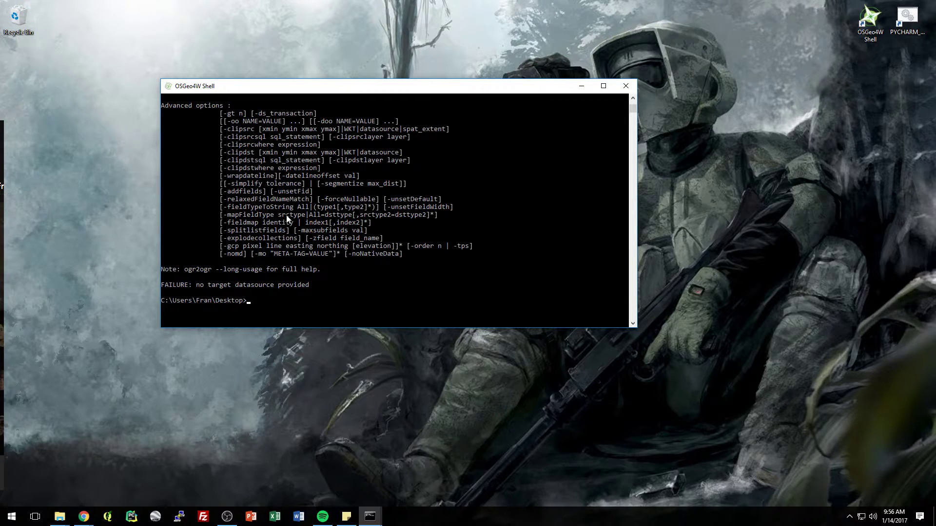
Enlarge the OSGeo4W Shell window slightly and reposition it on the desktop.
left_click_drag(375, 91, 375, 114)
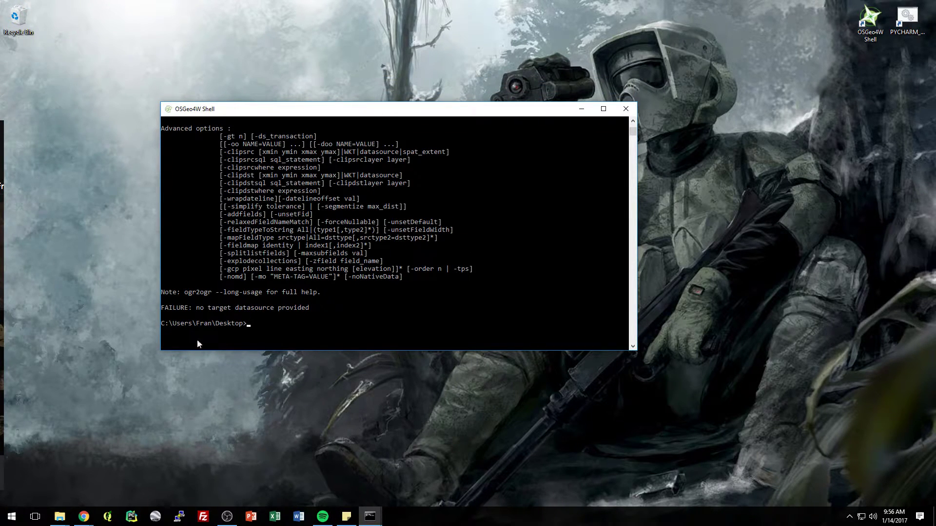
left_click_drag(159, 351, 149, 369)
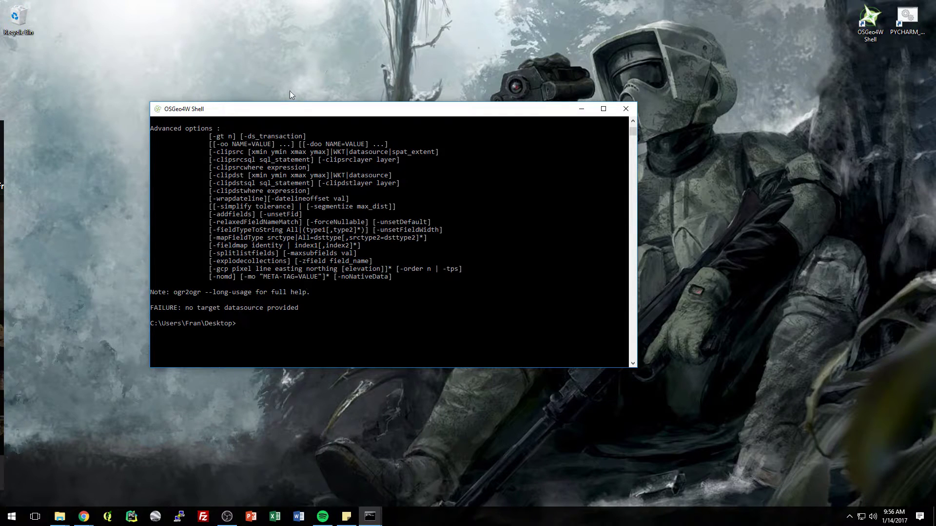
left_click_drag(283, 108, 285, 95)
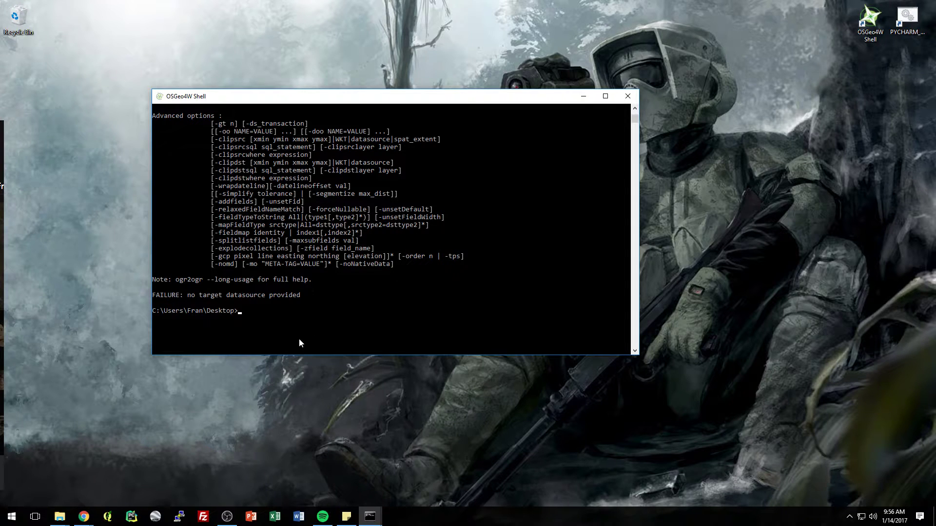
Switch to Chrome and open the bookmarked dwtkns/gdal-cheat-sheet GitHub page in a new tab.
mouse_move(83, 516)
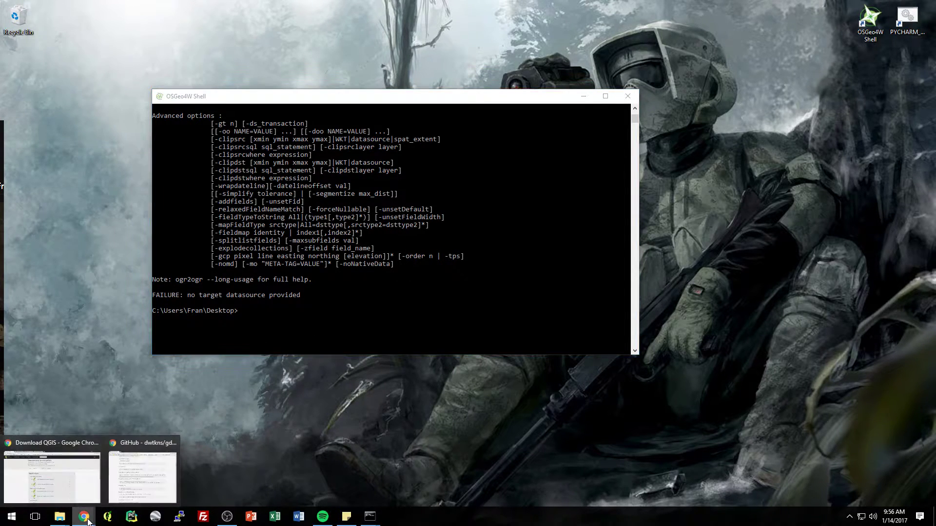
left_click(83, 493)
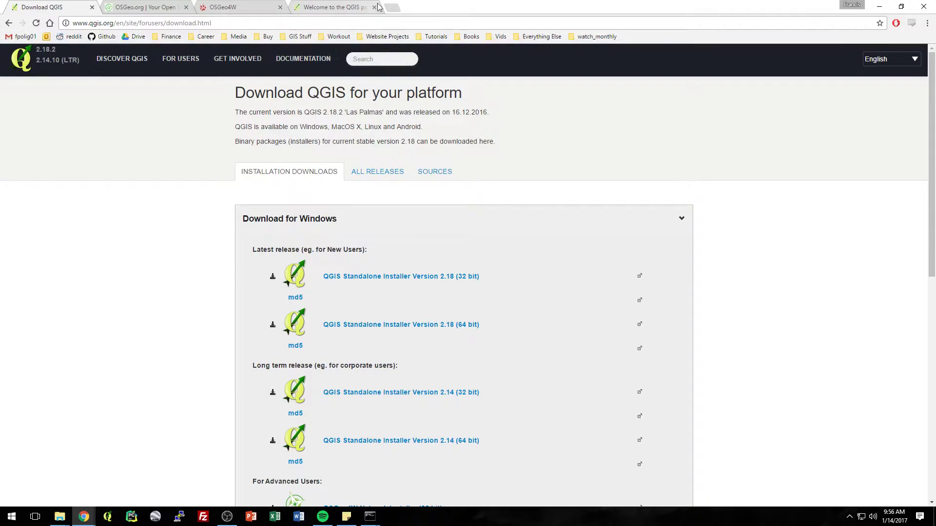
left_click(392, 7)
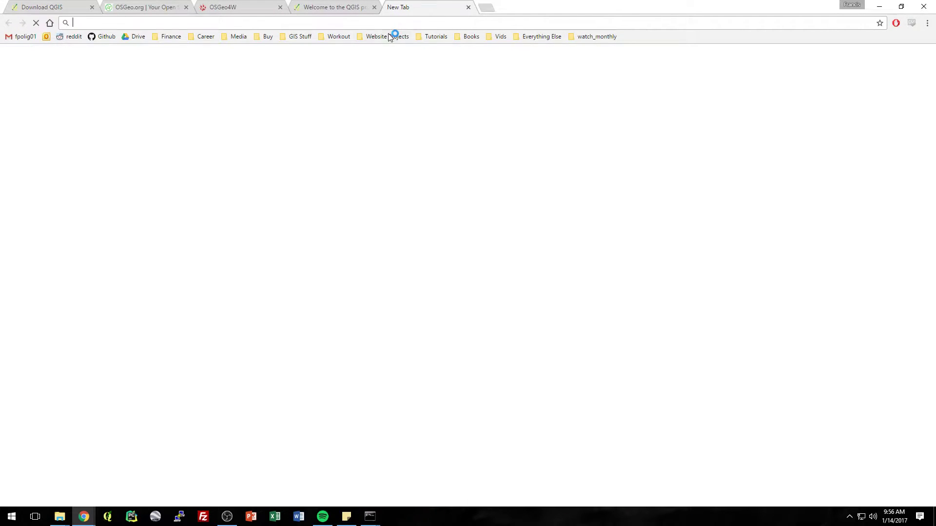
left_click(297, 36)
left_click(356, 31)
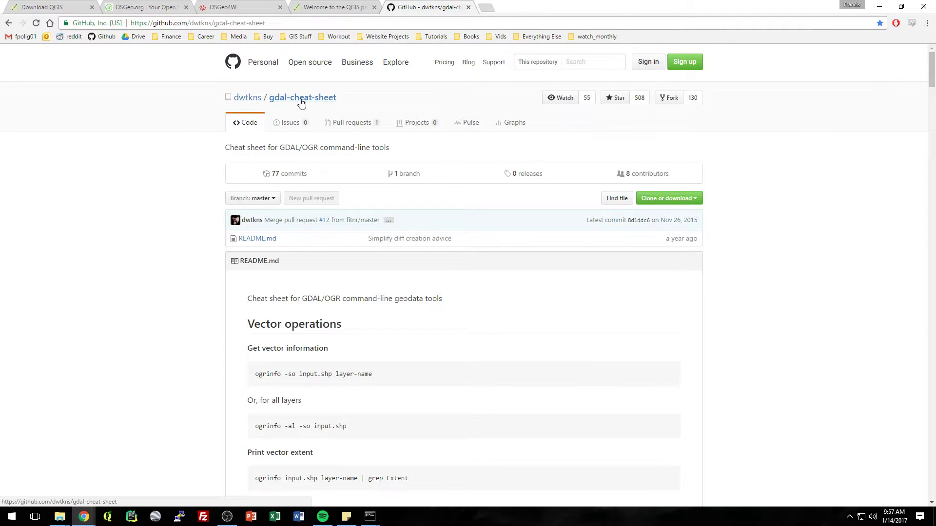
scroll(333, 322, "down", 2)
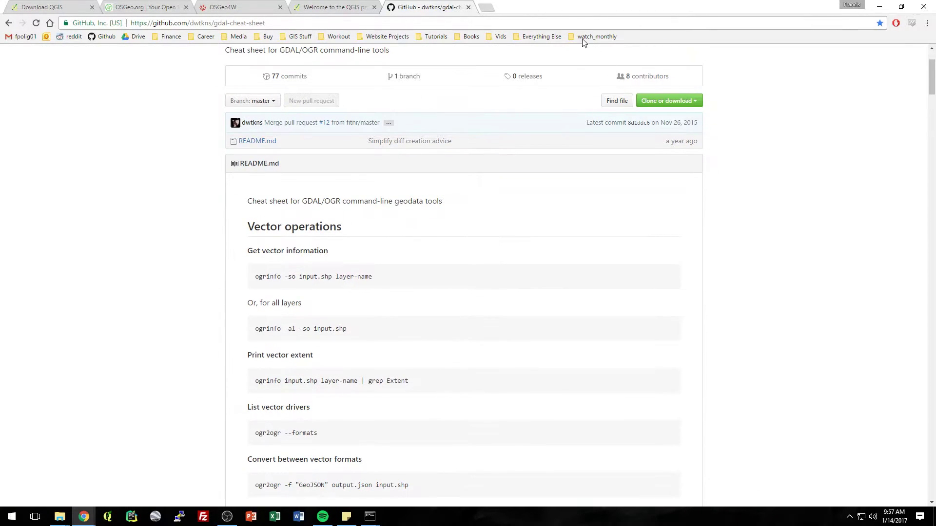
Search the web for "gdal ogr cheat sheet" in another tab, open the dwtkns GitHub result and close the duplicate tab.
left_click(486, 7)
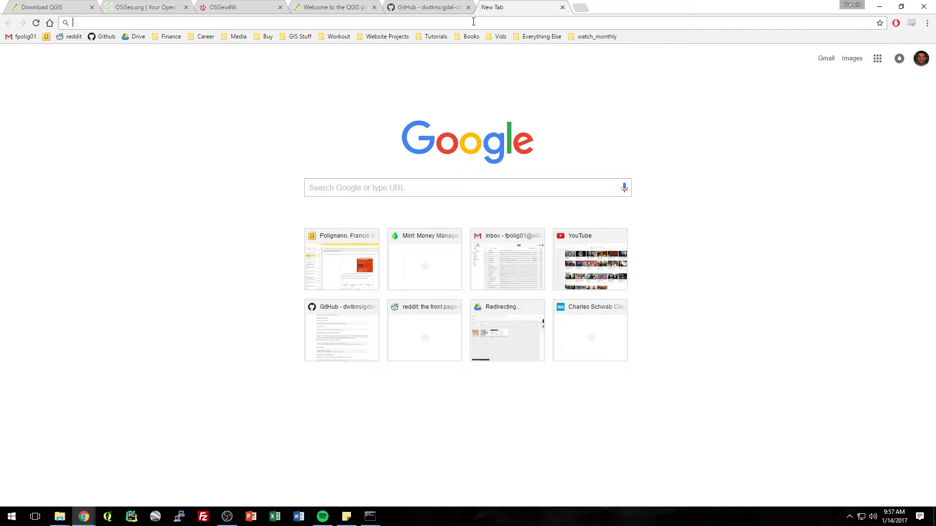
type("gdal ogr ")
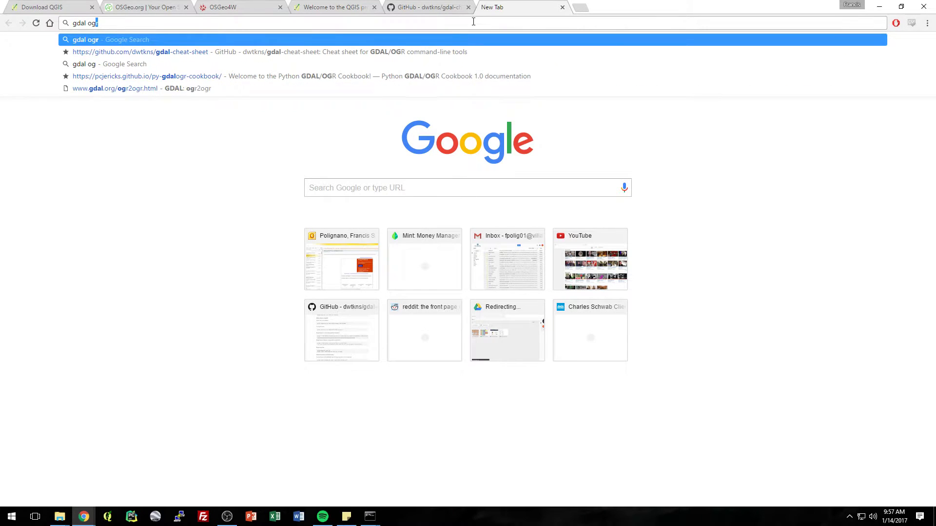
type("cheat sheet")
key("Return")
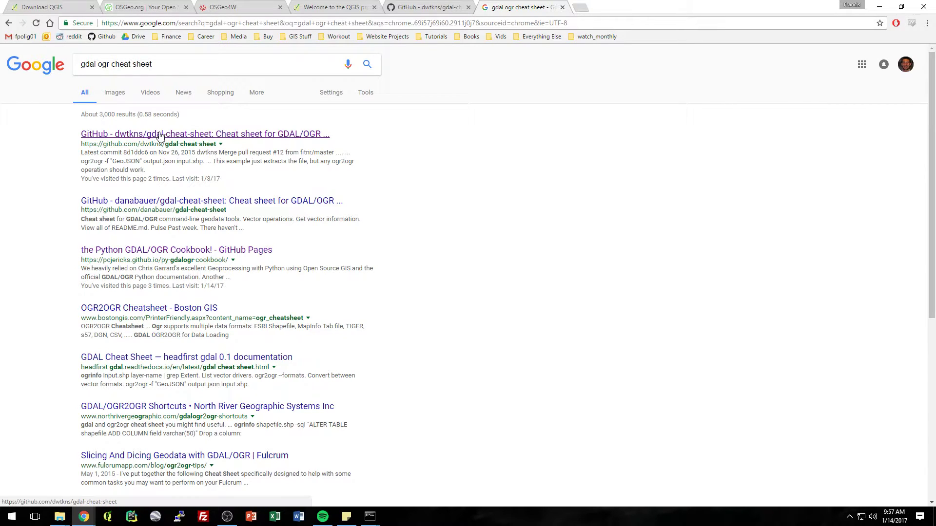
left_click(160, 135)
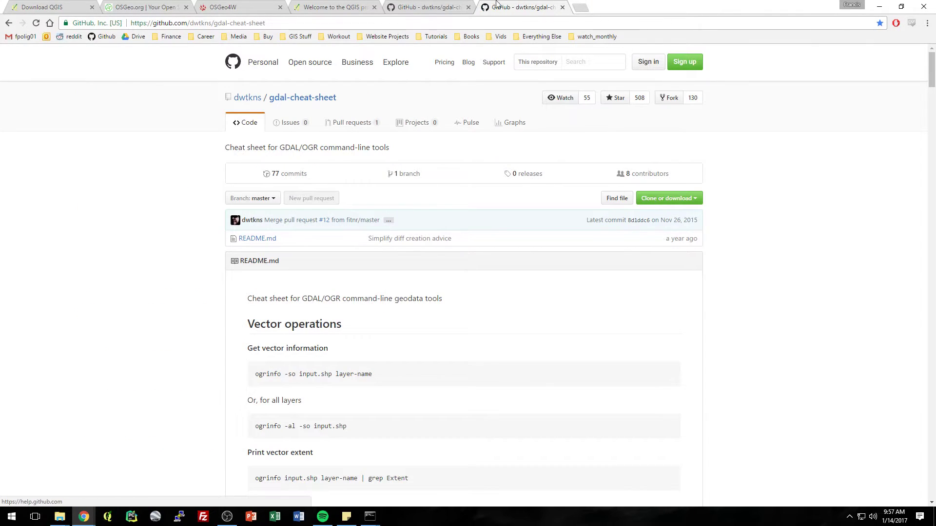
left_click(468, 7)
Examine the cheat sheet's vector operations, such as format conversion, clipping, reprojecting and merging, and minimize the browser.
scroll(240, 271, "down", 2)
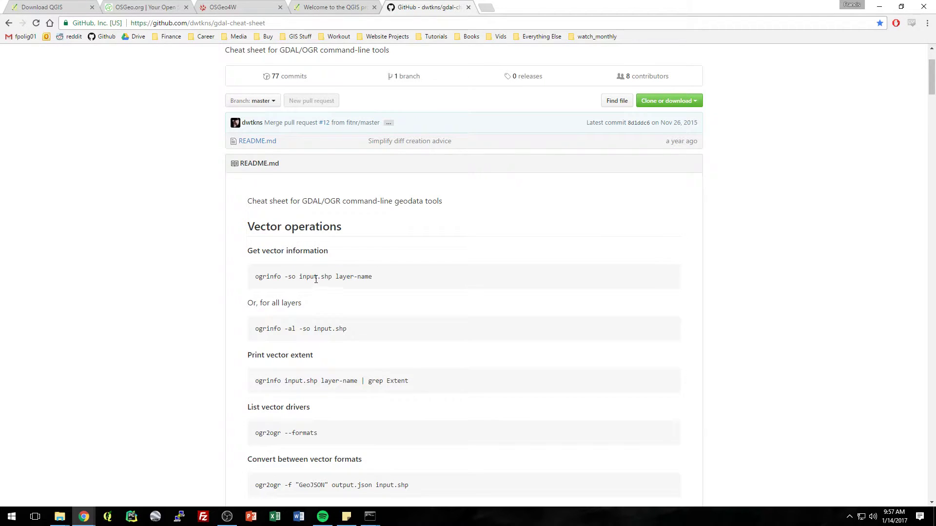
scroll(316, 279, "down", 1)
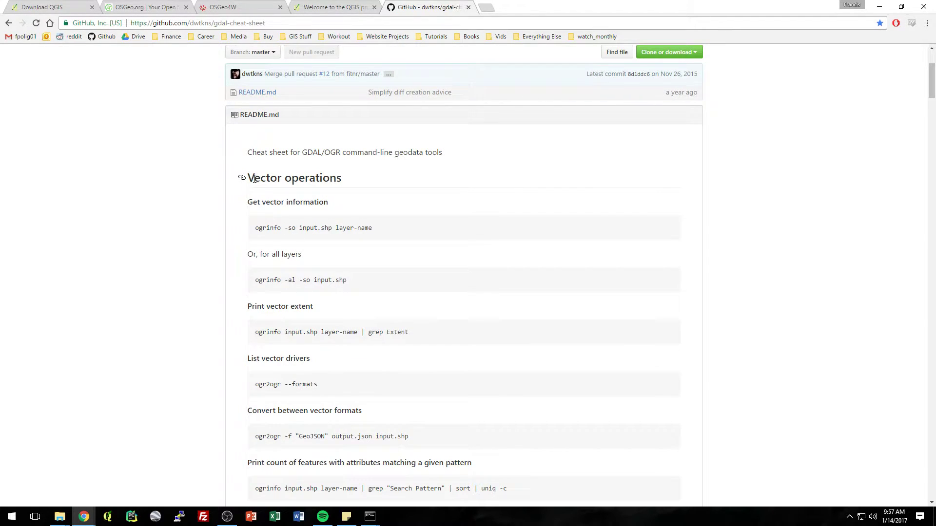
left_click_drag(247, 179, 353, 182)
left_click(228, 218)
scroll(264, 201, "down", 4)
scroll(264, 201, "down", 17)
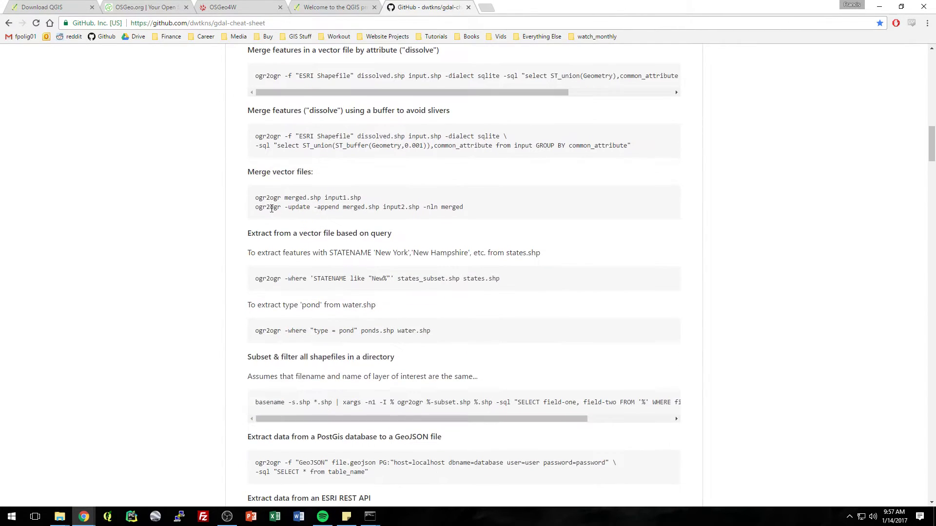
scroll(273, 211, "down", 11)
left_click_drag(261, 139, 329, 376)
left_click(203, 253)
scroll(224, 254, "up", 20)
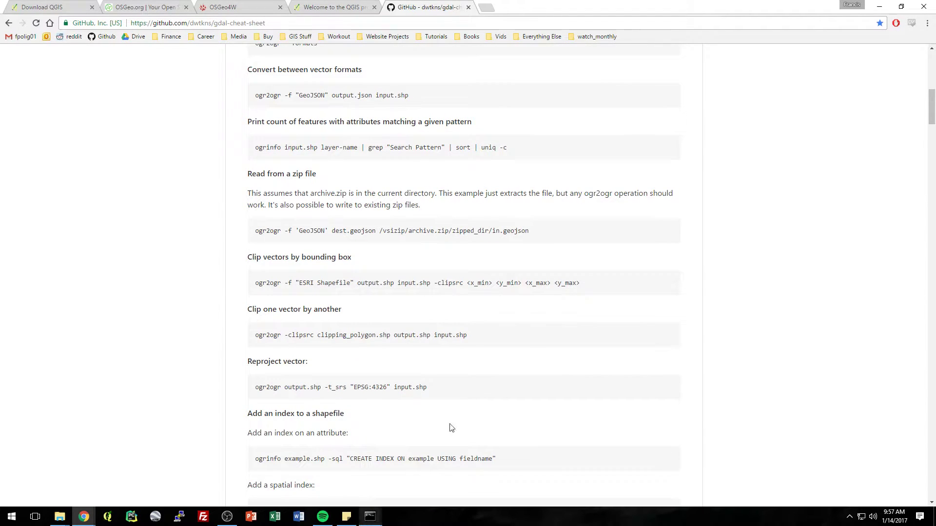
left_click(879, 7)
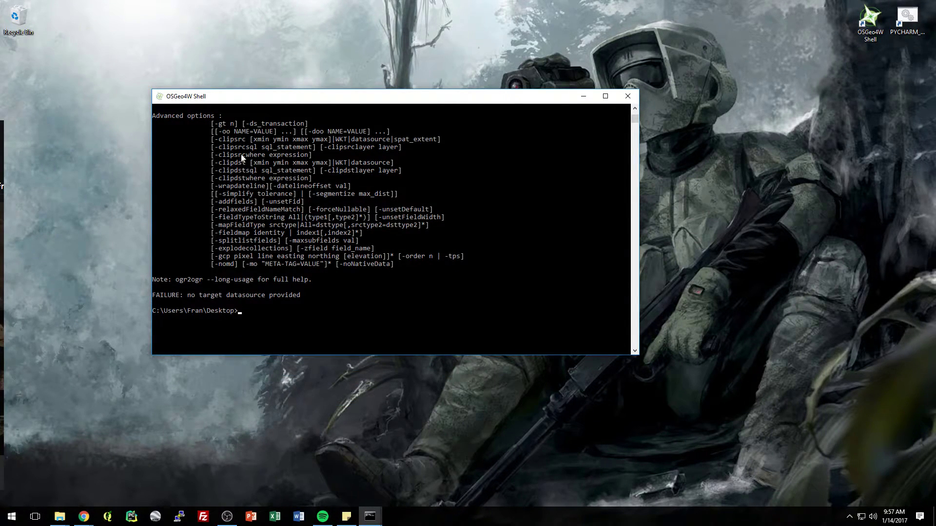
Shift the shell window slightly and browse to C:\OSGeo4W\bin in a new File Explorer window.
left_click_drag(248, 98, 234, 92)
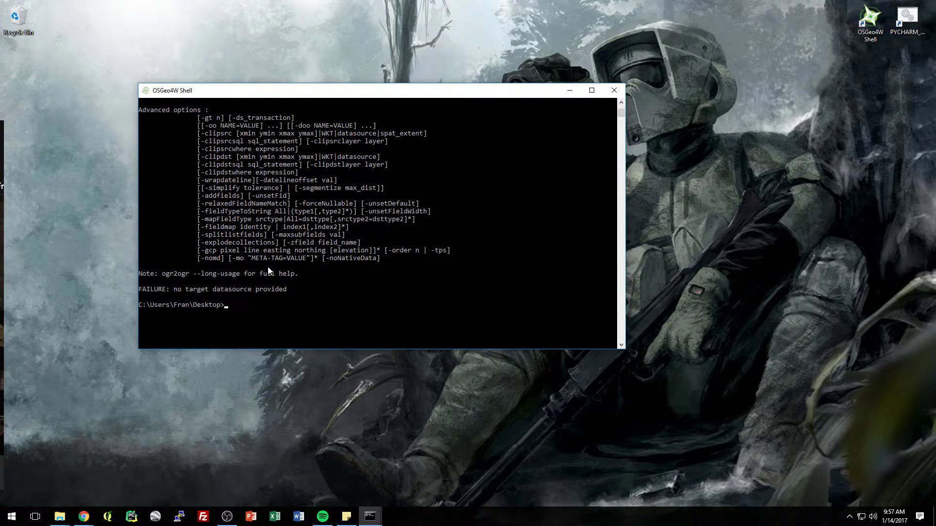
left_click(57, 519)
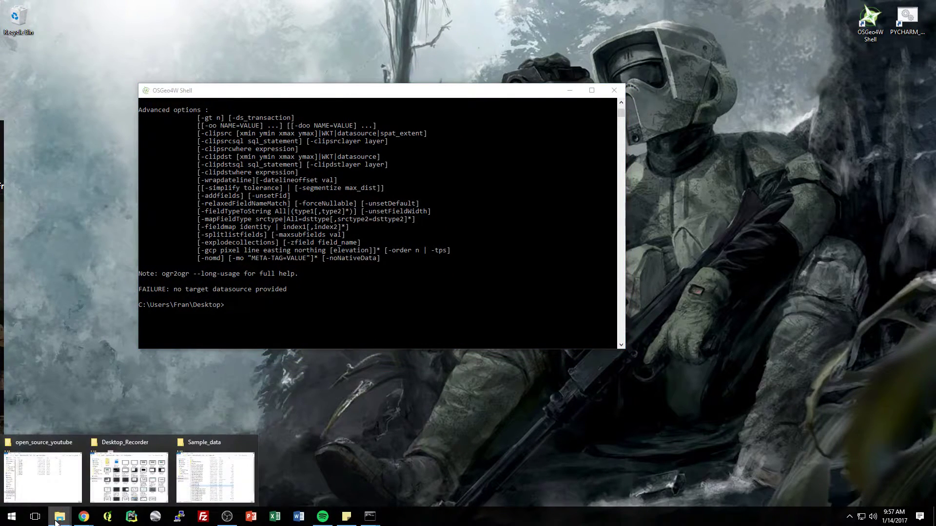
right_click(57, 519)
left_click(54, 492)
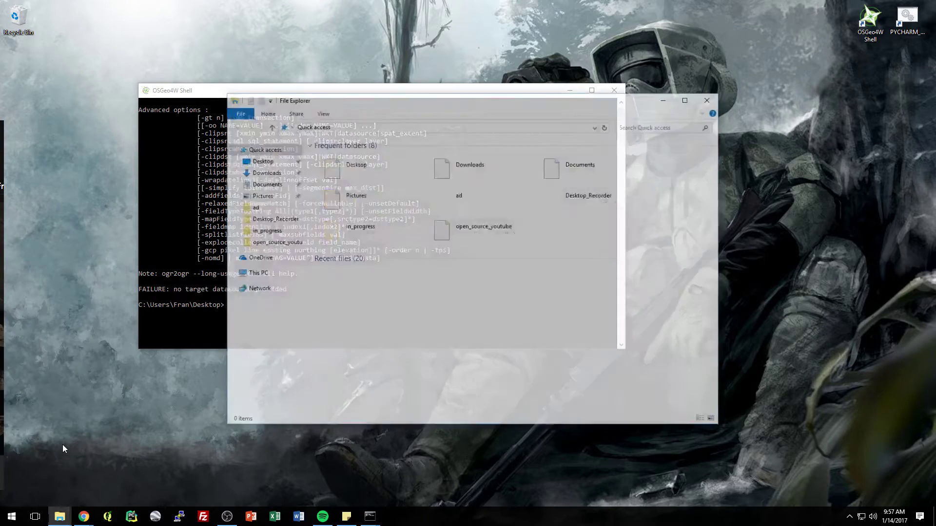
left_click(255, 273)
left_click(312, 213)
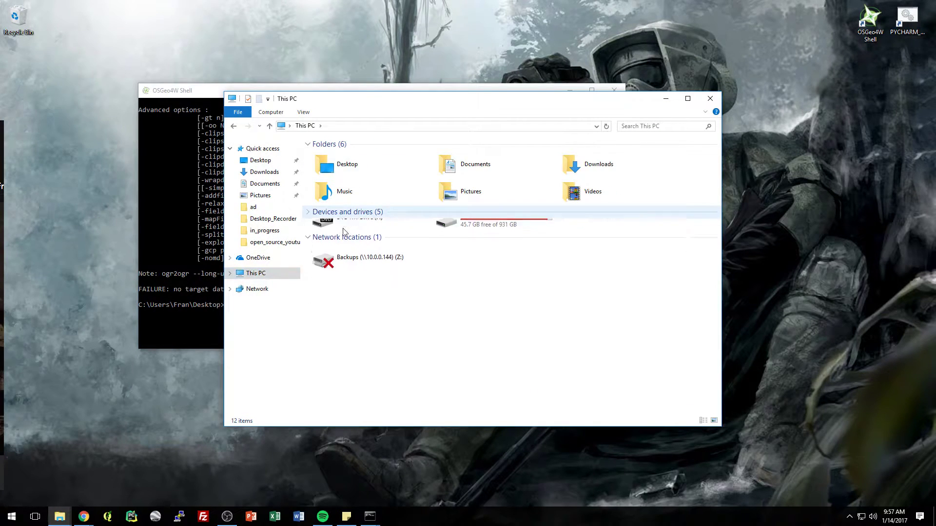
left_click(443, 213)
double_click(334, 223)
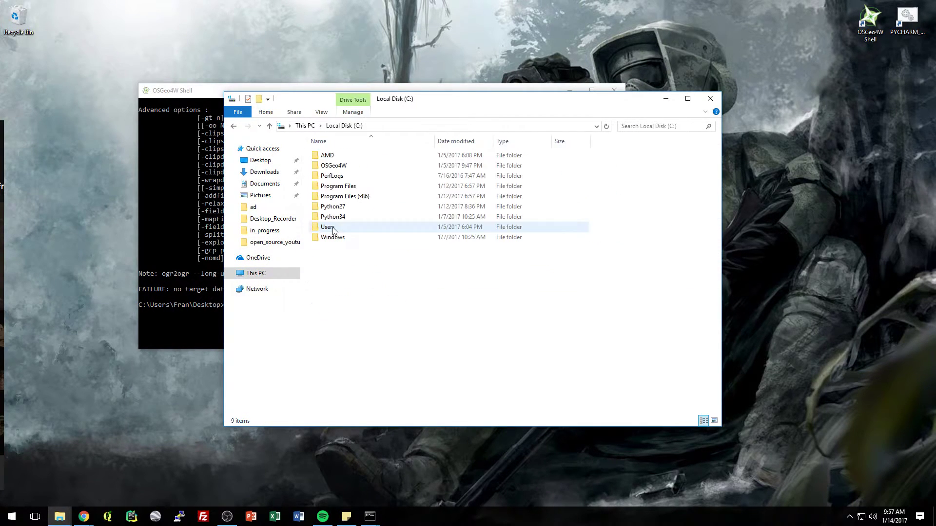
double_click(336, 166)
double_click(338, 166)
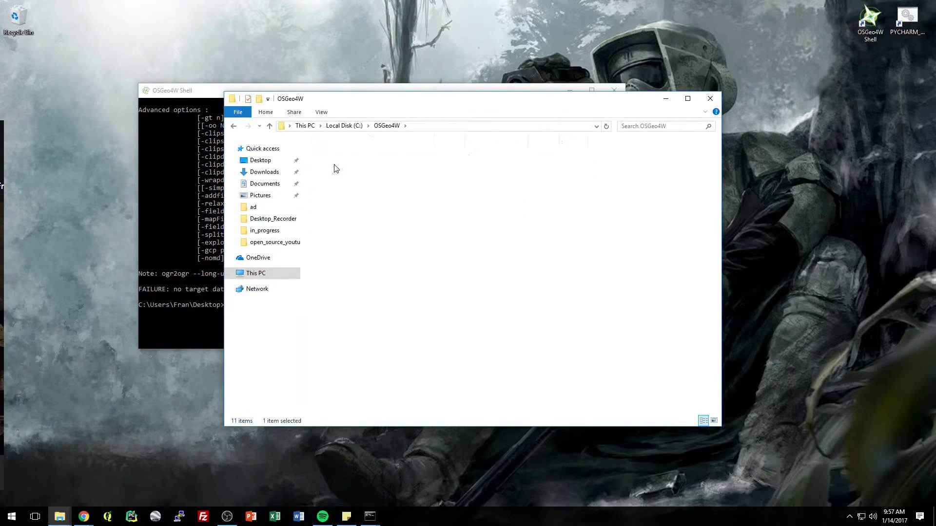
Find and select the ogr2ogr application in the bin folder, and rearrange the folder and shell windows to show both.
scroll(414, 263, "down", 12)
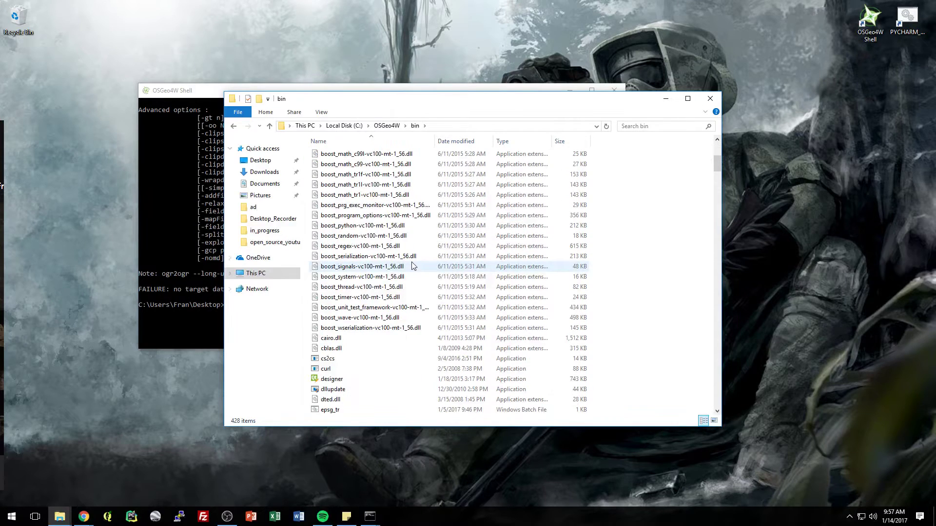
scroll(417, 273, "down", 2)
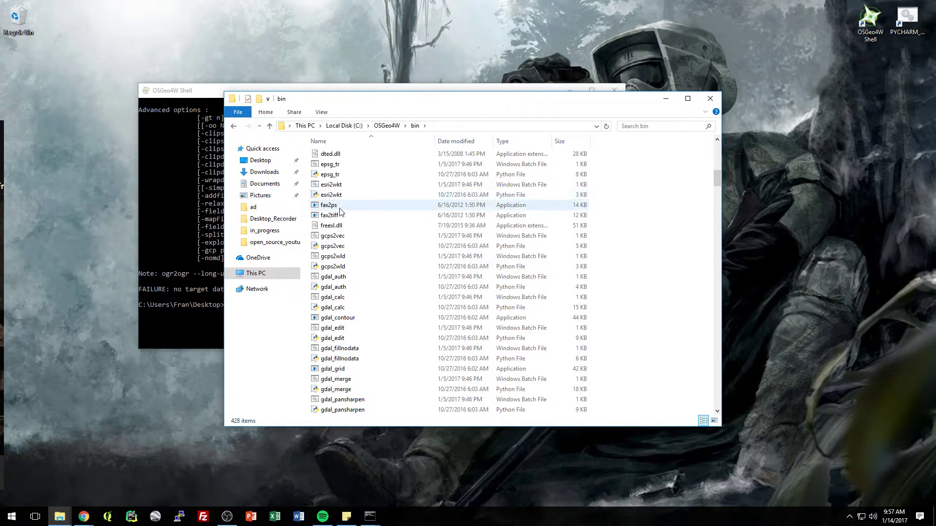
left_click(338, 195)
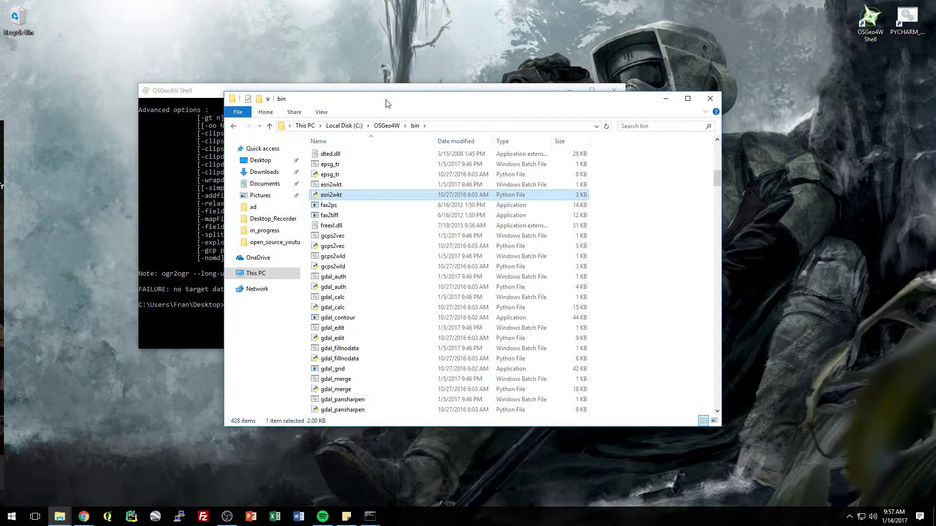
left_click_drag(388, 105, 402, 66)
scroll(410, 255, "down", 20)
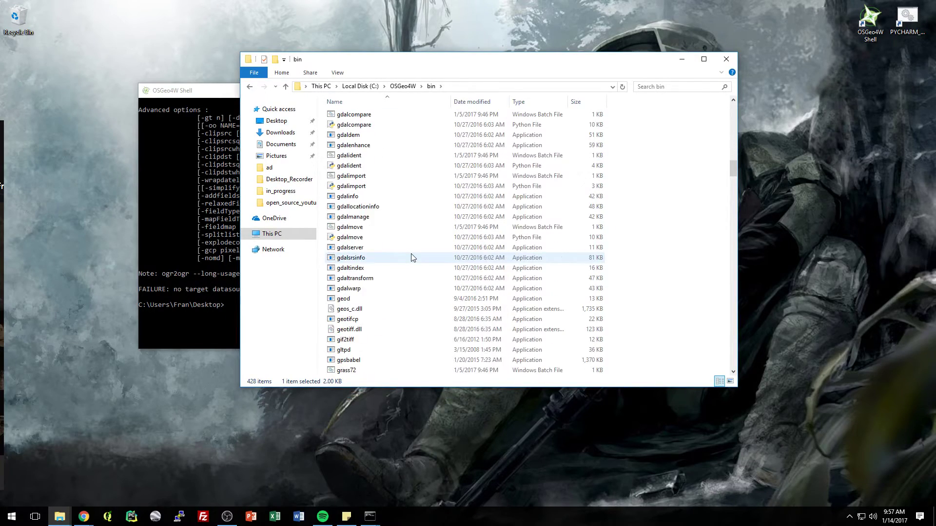
scroll(410, 255, "down", 20)
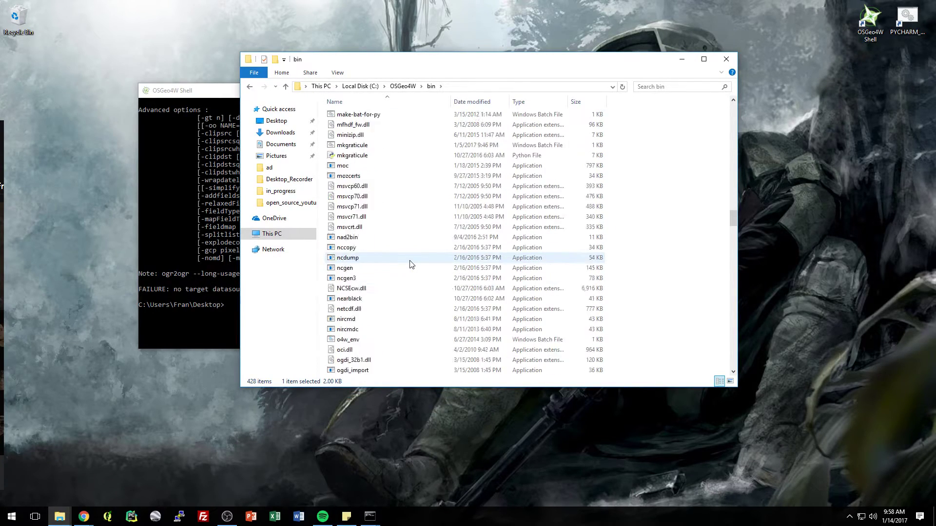
scroll(411, 264, "down", 7)
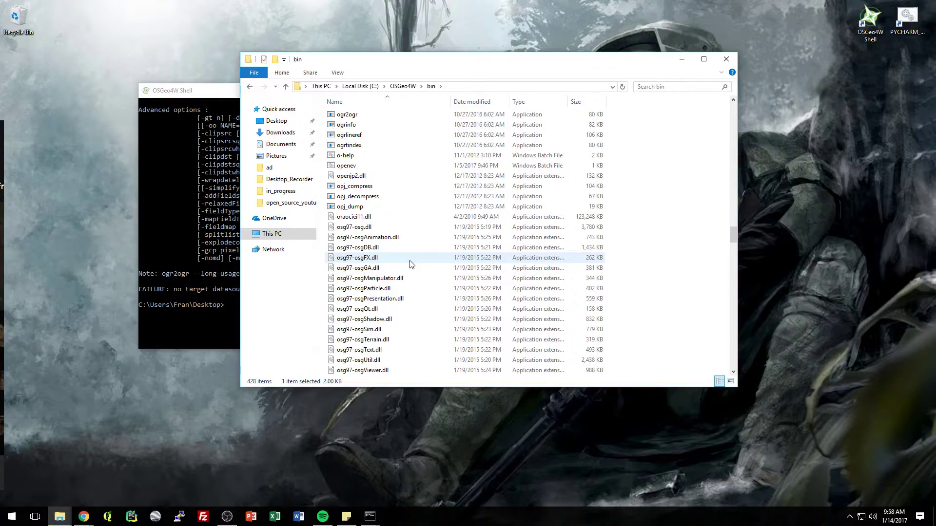
left_click(364, 116)
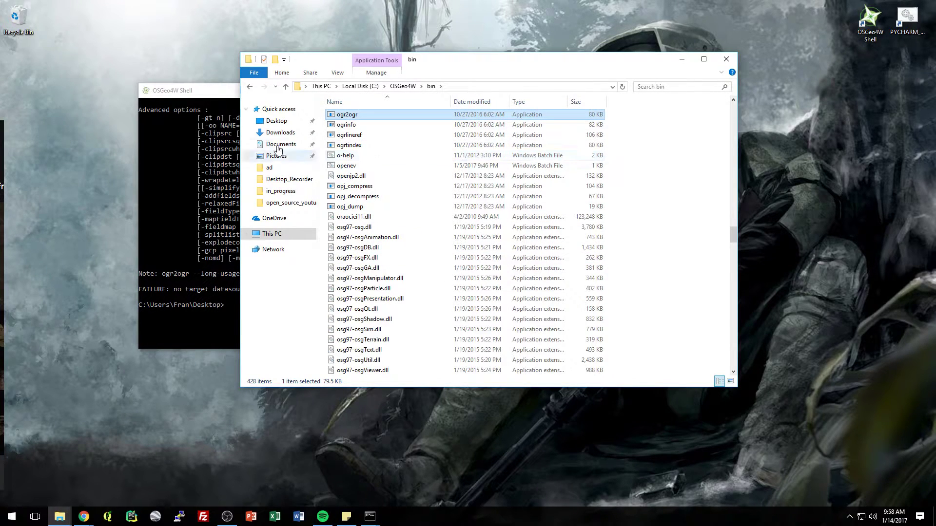
left_click_drag(429, 59, 566, 49)
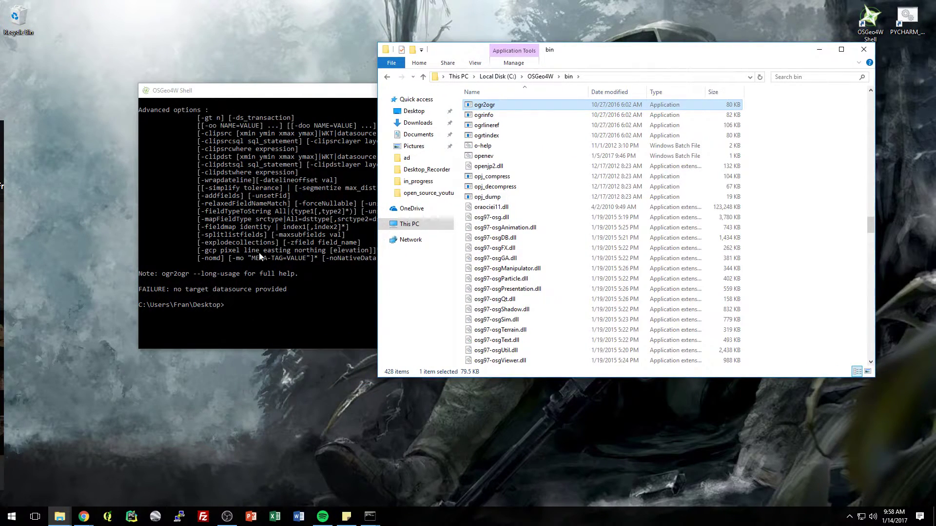
left_click_drag(298, 92, 251, 160)
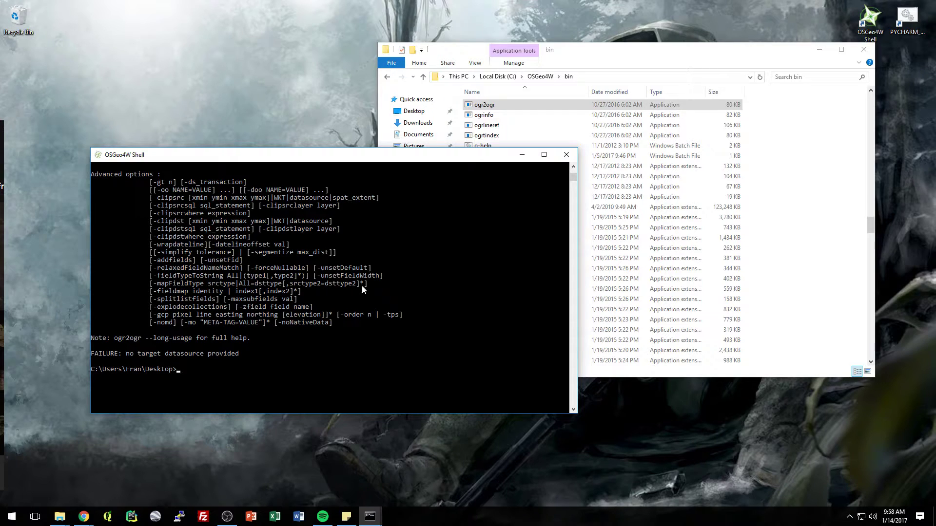
Try running ogr2ogr in a regular Windows Command Prompt and close that window.
left_click(12, 516)
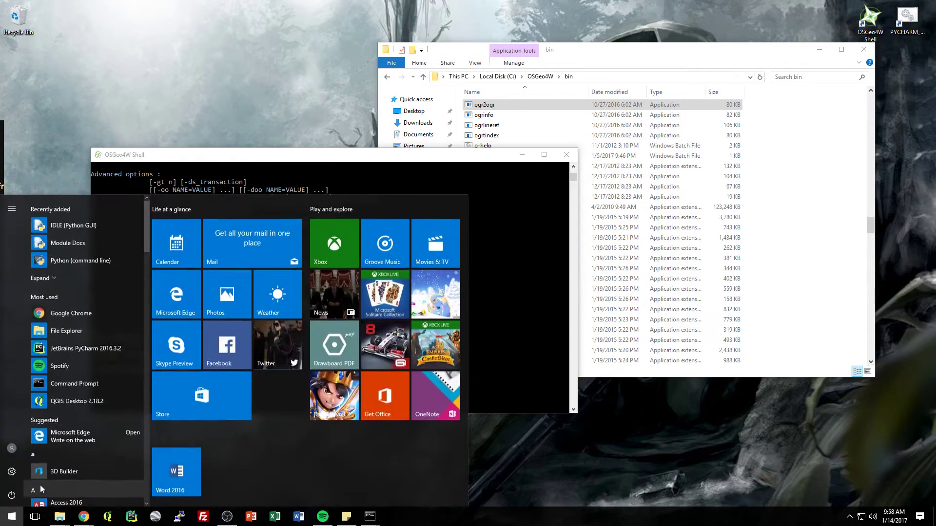
left_click(40, 484)
type("cmd")
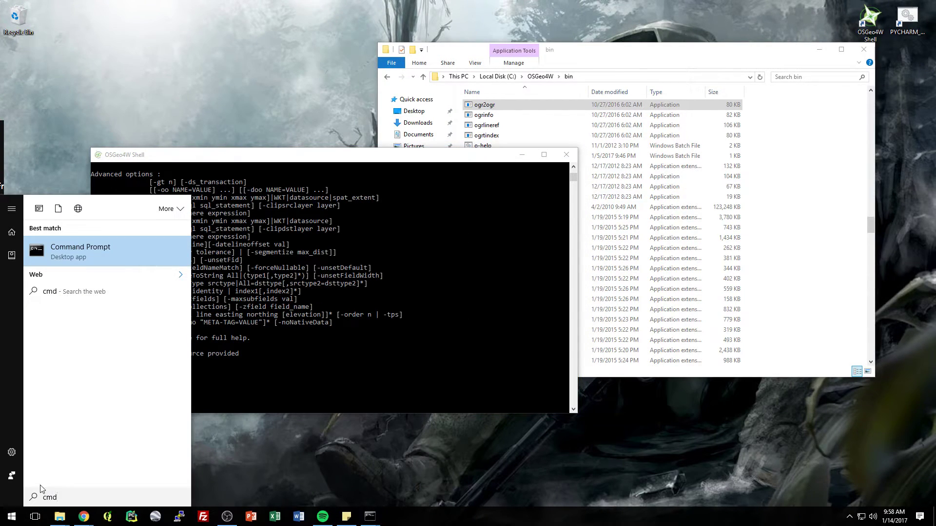
key("Return")
type("ogr2og")
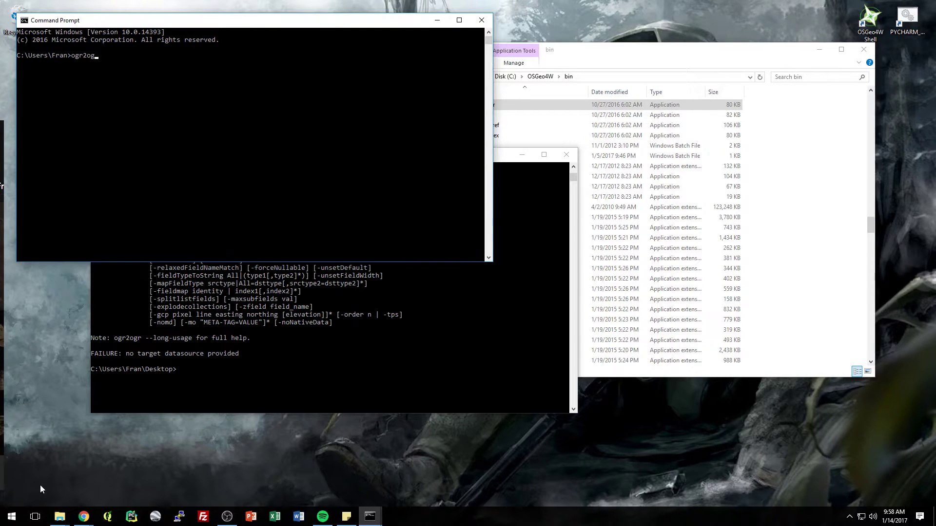
type("r")
key("Return")
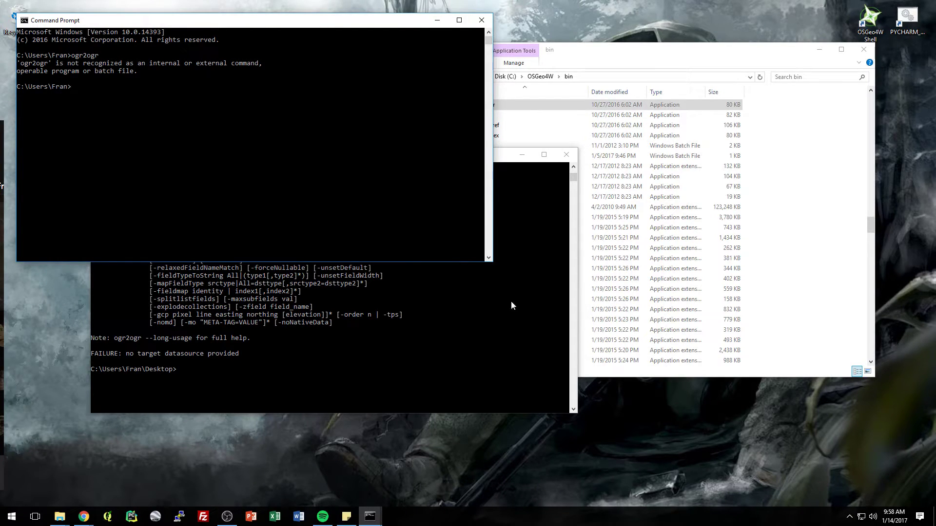
left_click(488, 328)
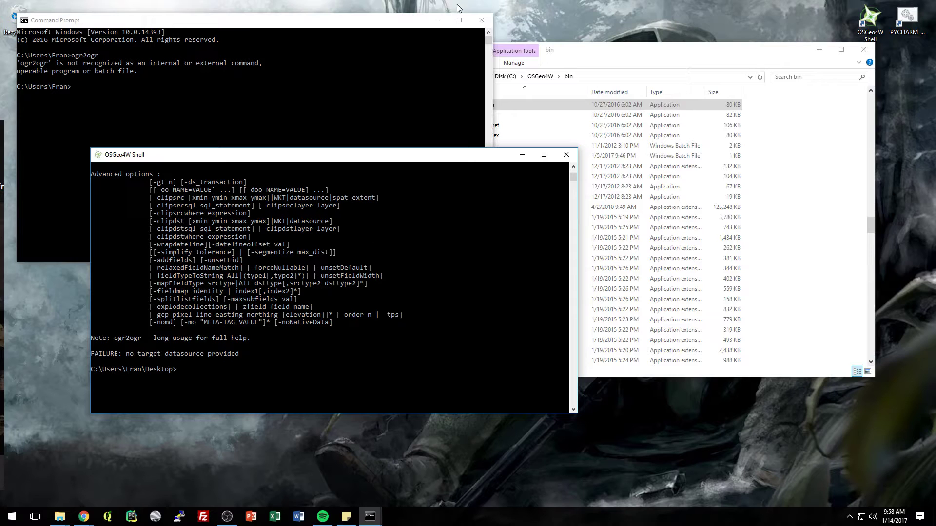
left_click(481, 20)
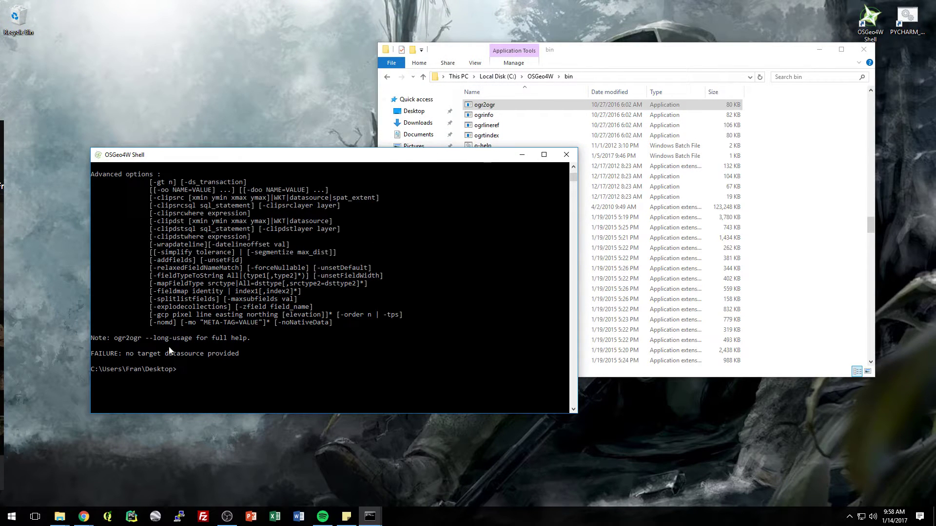
Start a new ogr2ogr command in the OSGeo4W Shell and minimize the bin folder window.
type("ogr2ogr")
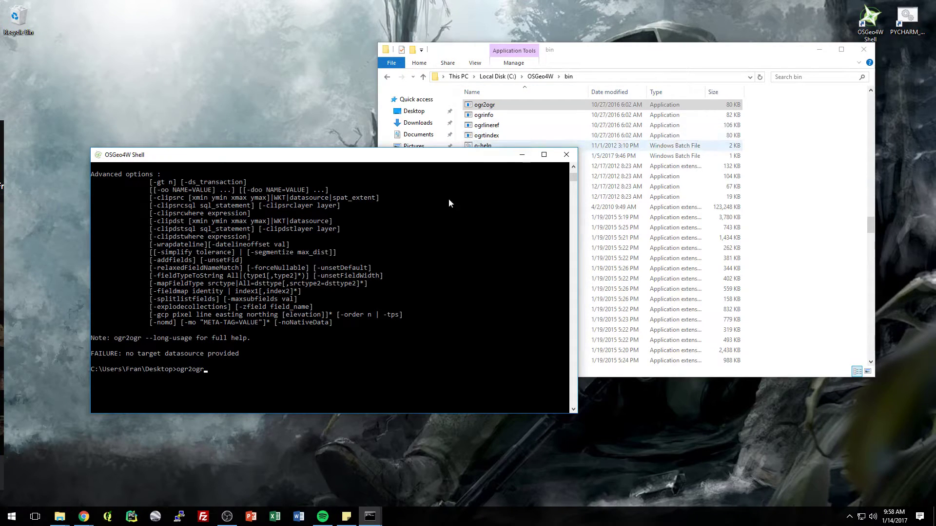
left_click(580, 51)
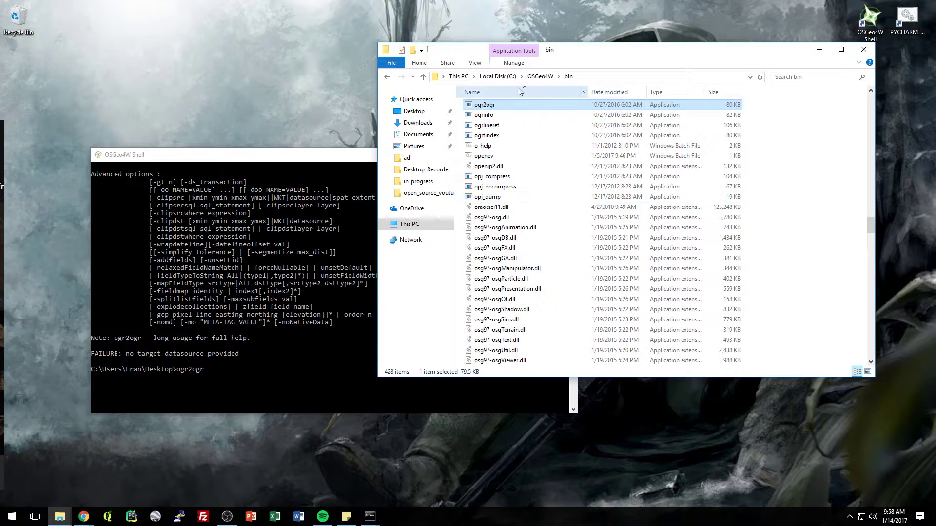
left_click(200, 316)
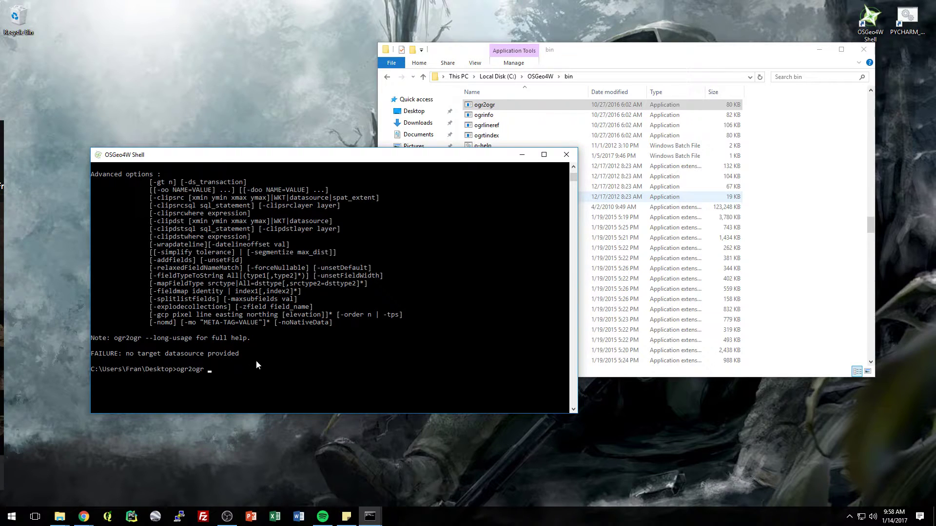
left_click(819, 49)
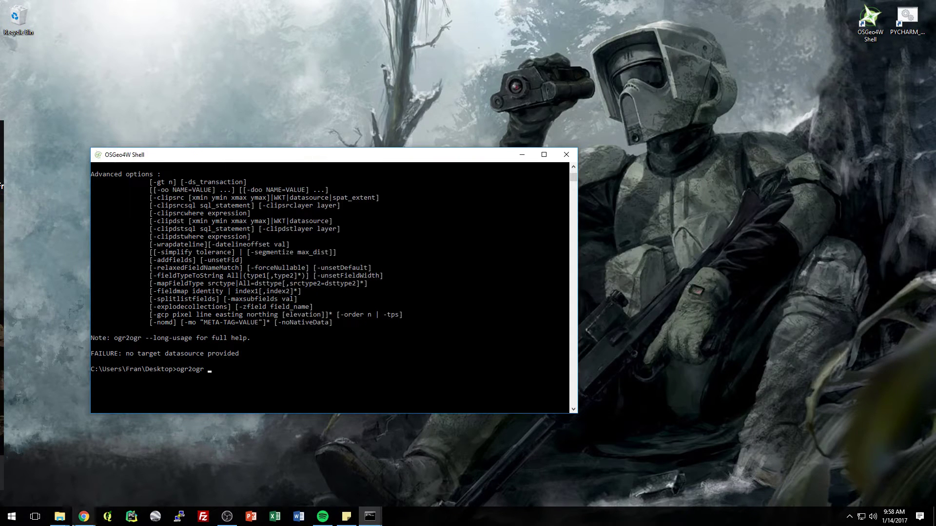
Switch to the browser and examine the output and input arguments in the first command under "Merge vector files".
mouse_move(84, 516)
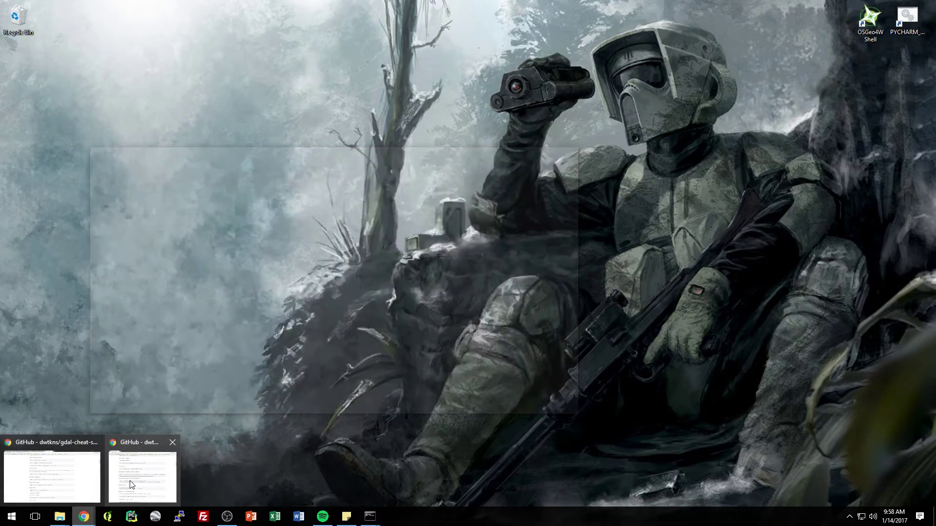
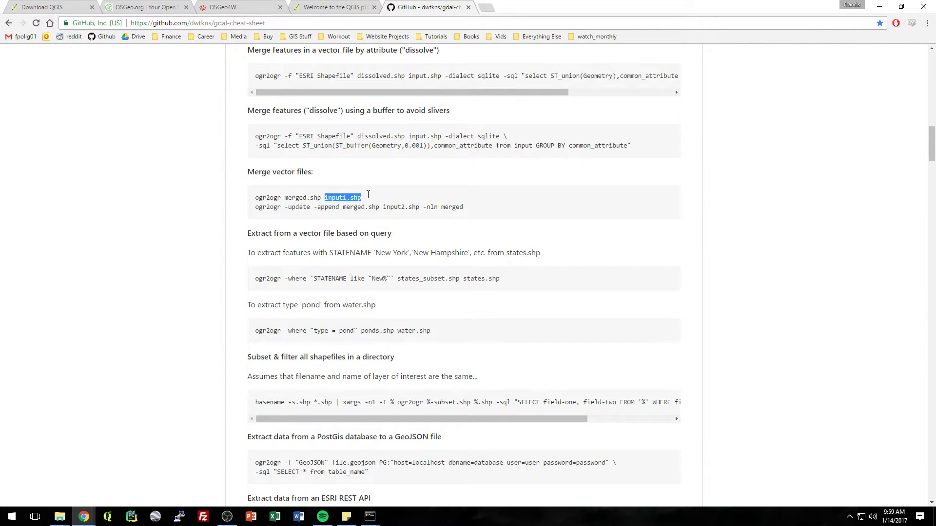
left_click(285, 197)
left_click_drag(256, 198, 318, 198)
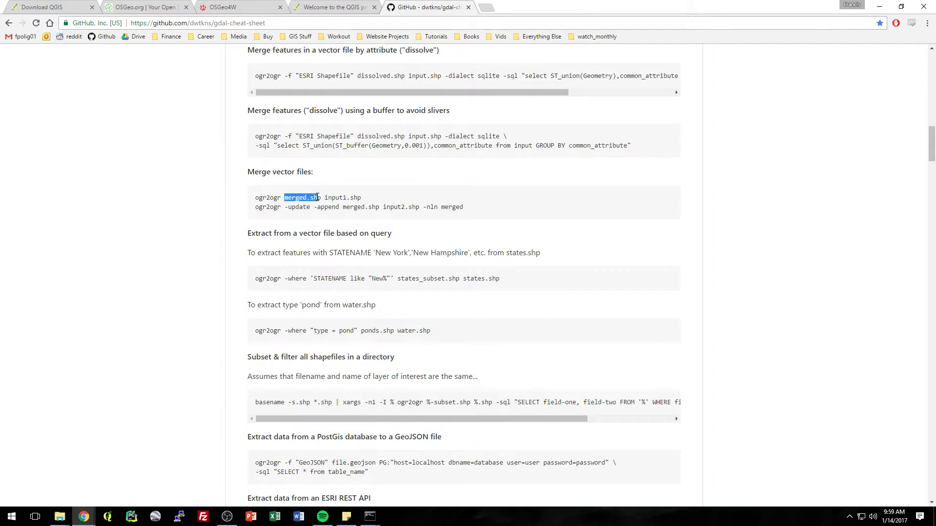
left_click(287, 198)
mouse_move(299, 199)
left_mouse_down()
mouse_move(319, 198)
mouse_move(284, 198)
left_mouse_up()
Bring up the open_source_youtube folder in File Explorer, minimize the browser and move the folder window closer to the shell.
left_click(60, 517)
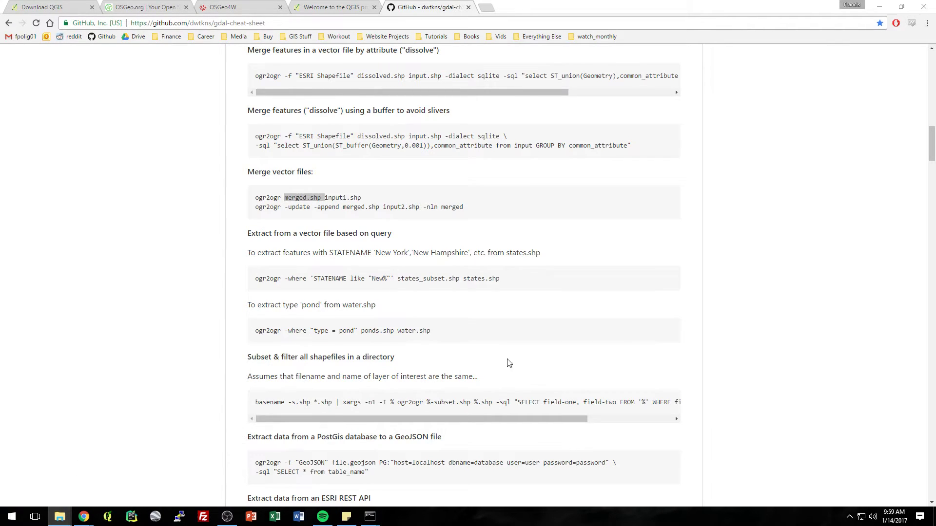
key("alt+Tab")
left_click_drag(804, 95, 308, 96)
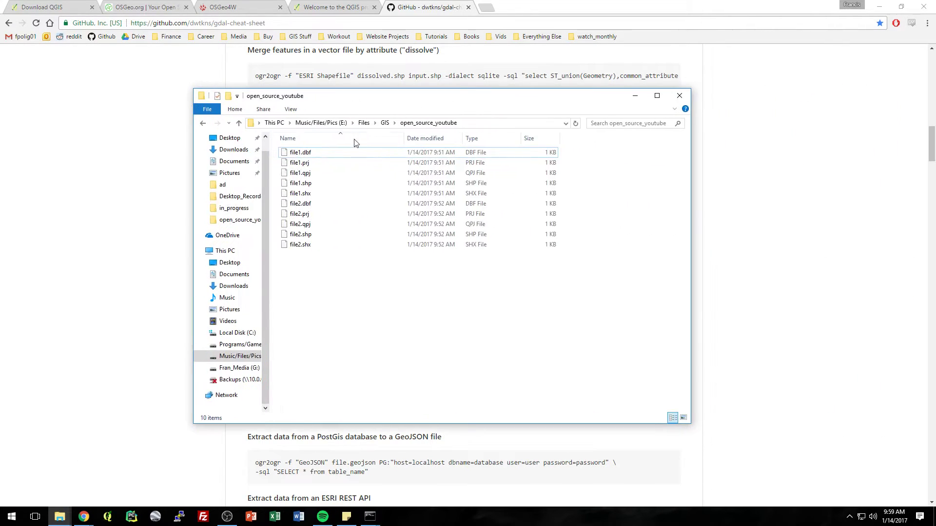
left_click(307, 152)
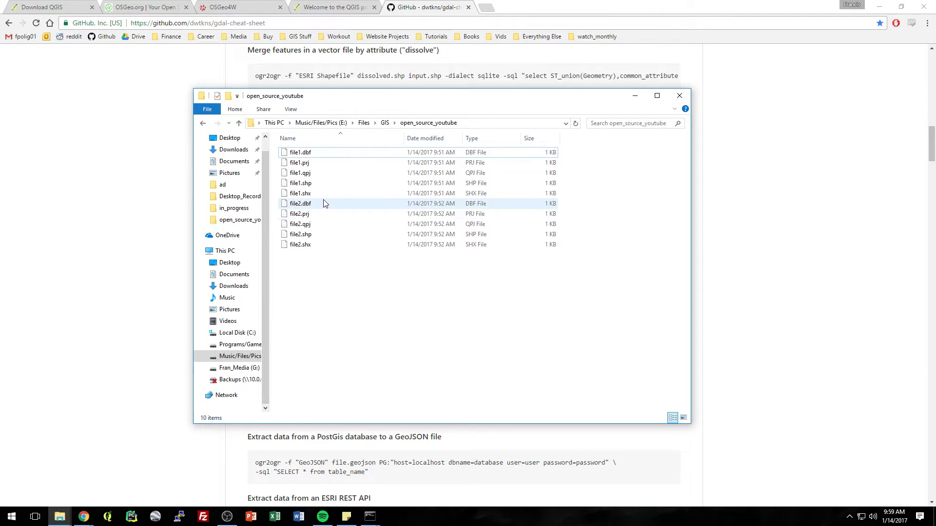
left_click(311, 177)
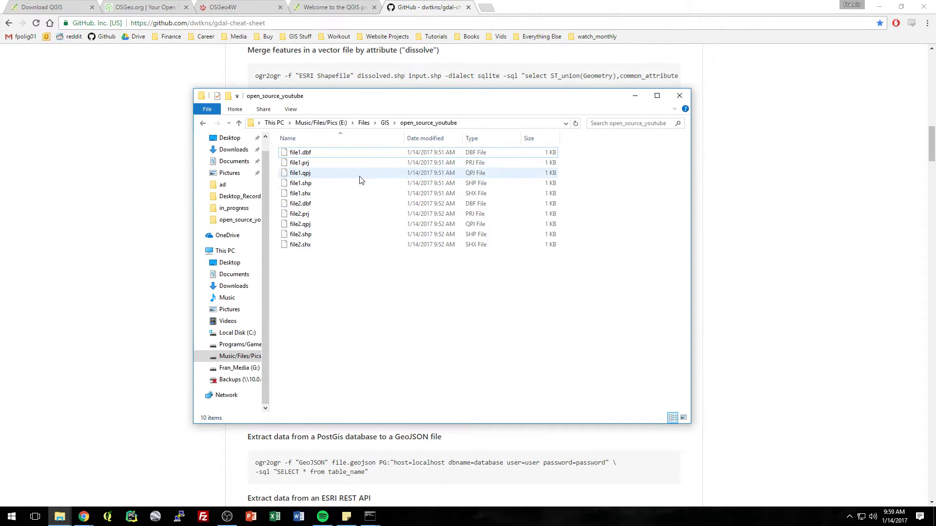
left_click(879, 5)
left_click_drag(458, 100, 540, 94)
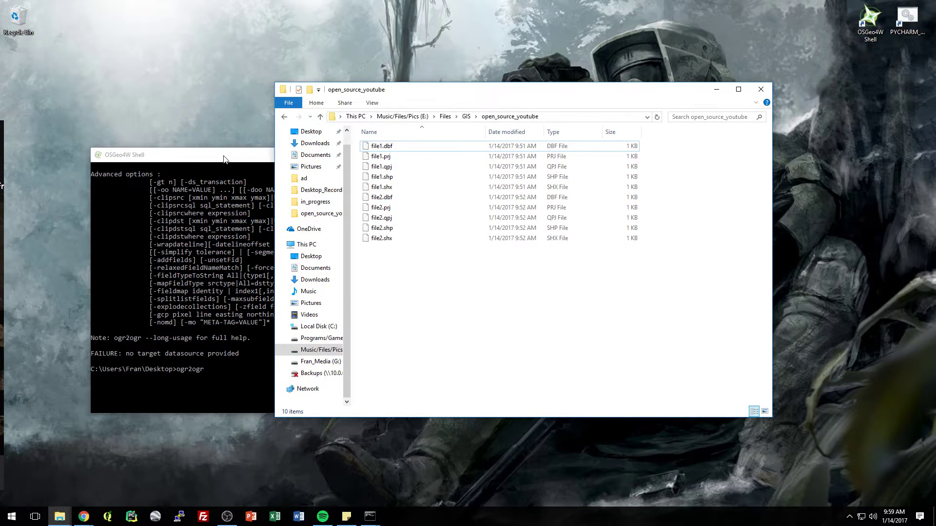
Insert the open_source_youtube folder path into the ogr2ogr command and extend it with \merged.shp as the output file.
key("alt+Tab")
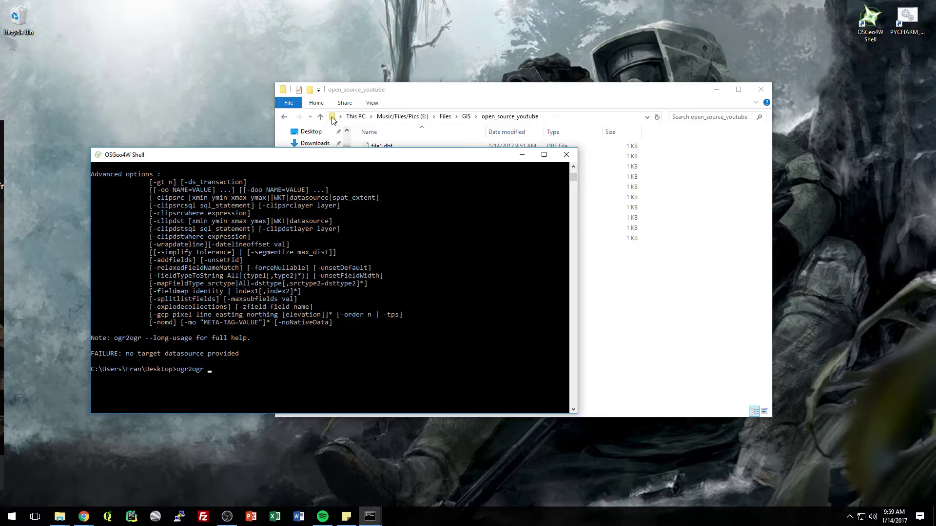
left_click(391, 105)
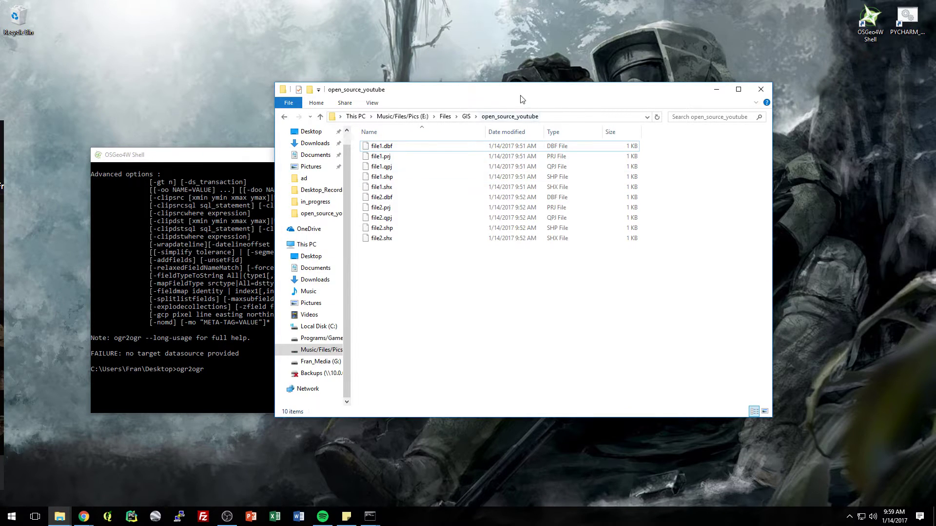
left_click_drag(521, 100, 700, 72)
left_click_drag(512, 92, 410, 281)
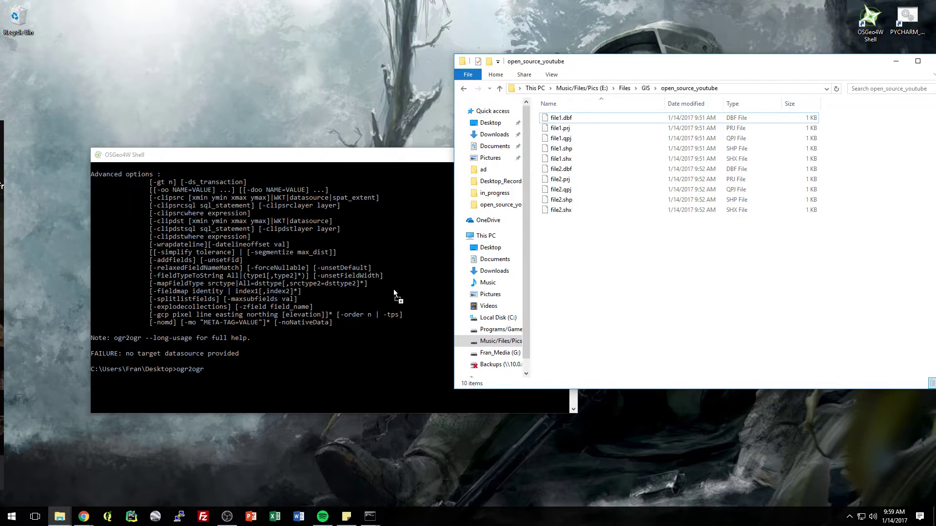
left_click_drag(216, 368, 217, 369)
left_click(337, 369)
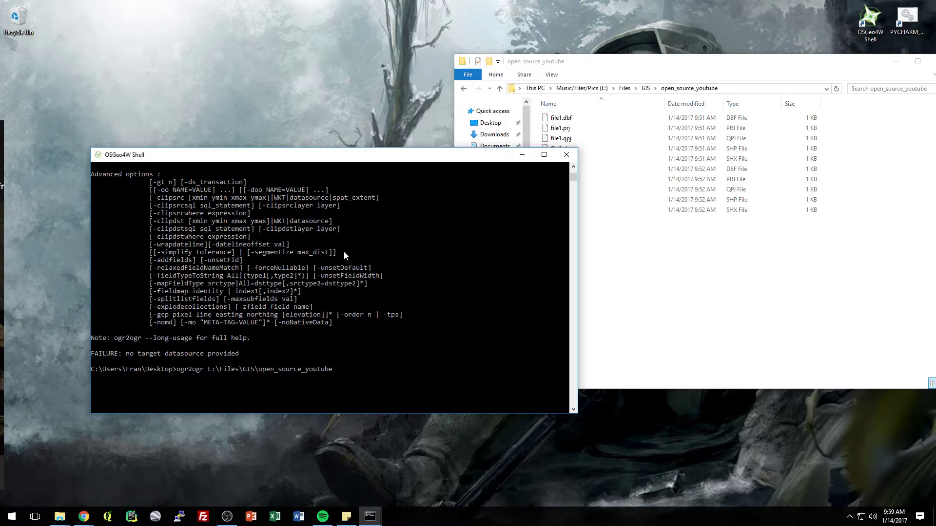
type("\\merged.shp")
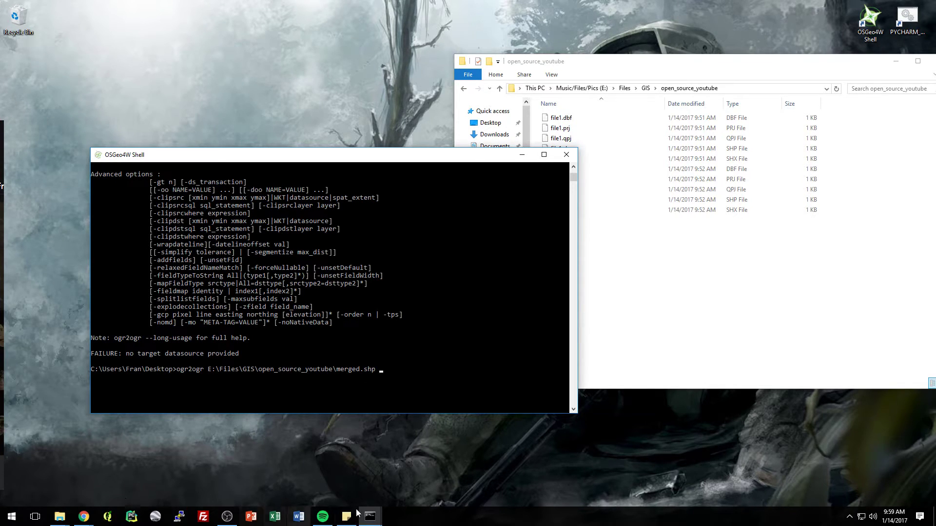
Check the input argument in the cheat sheet, add the path of file1.shp to the ogr2ogr command and run it.
left_click(77, 521)
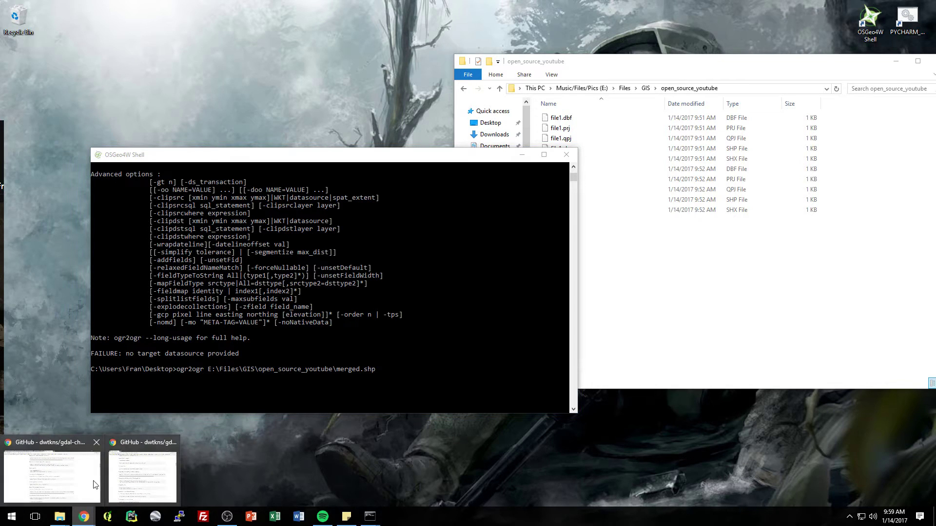
left_click(78, 475)
left_click_drag(361, 198, 331, 199)
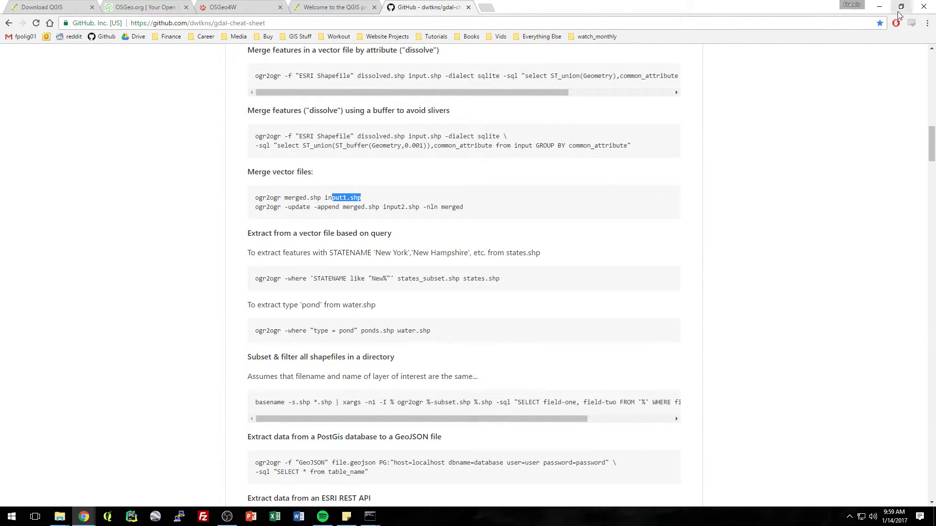
left_click(879, 6)
left_click(648, 80)
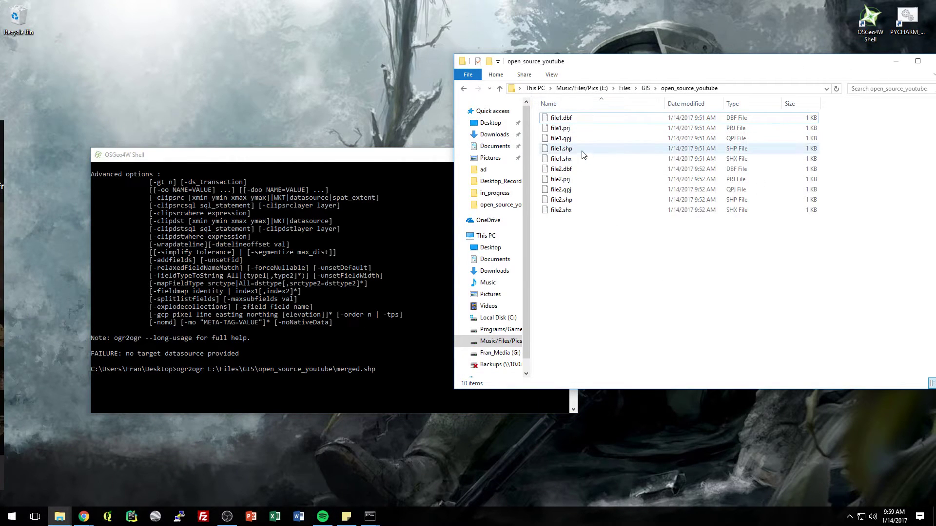
left_click_drag(562, 149, 385, 381)
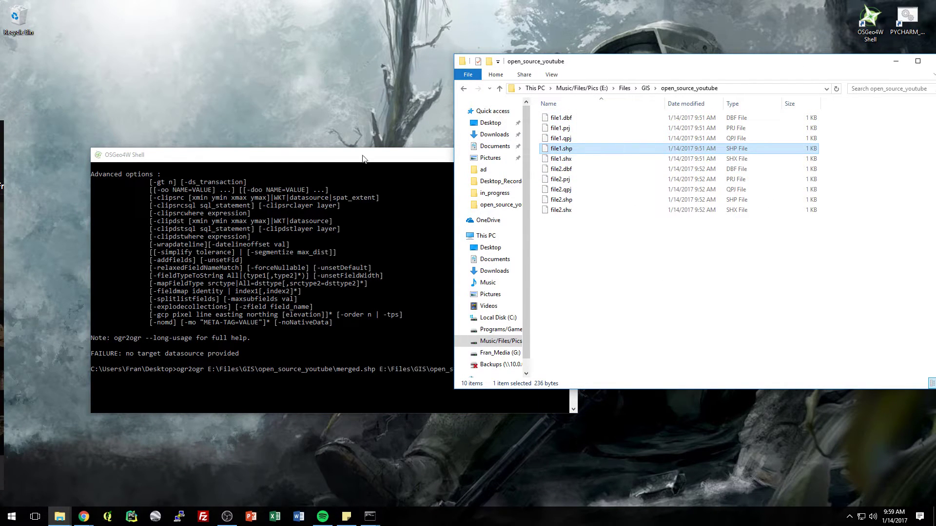
left_click(359, 151)
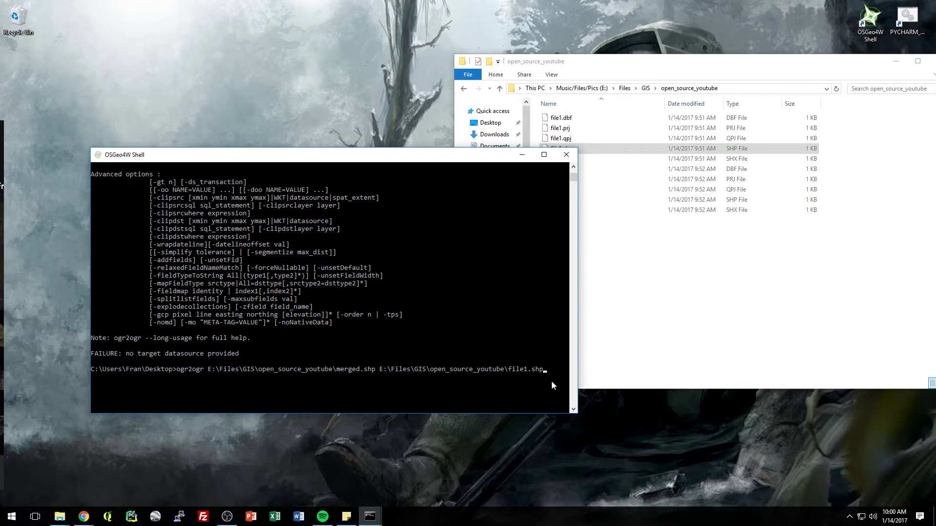
key("Return")
Inspect the new merged files in the open_source_youtube folder and select all four of them.
left_click(84, 517)
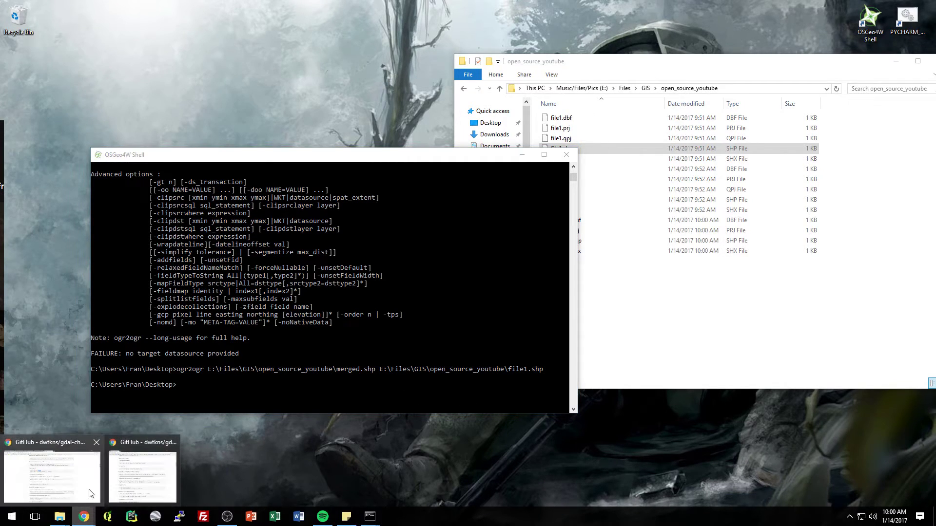
left_click(735, 374)
left_click_drag(602, 303, 592, 251)
left_click(606, 284)
left_click_drag(652, 302, 566, 218)
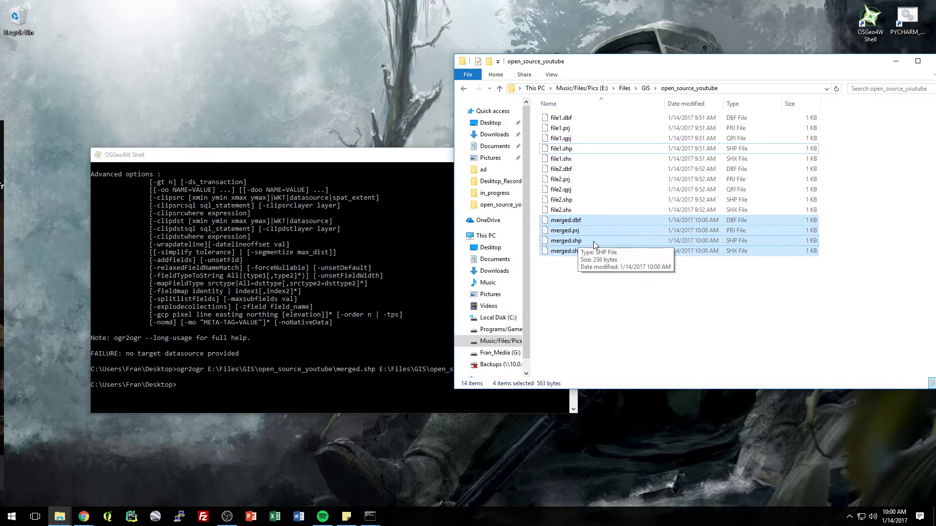
left_click(629, 290)
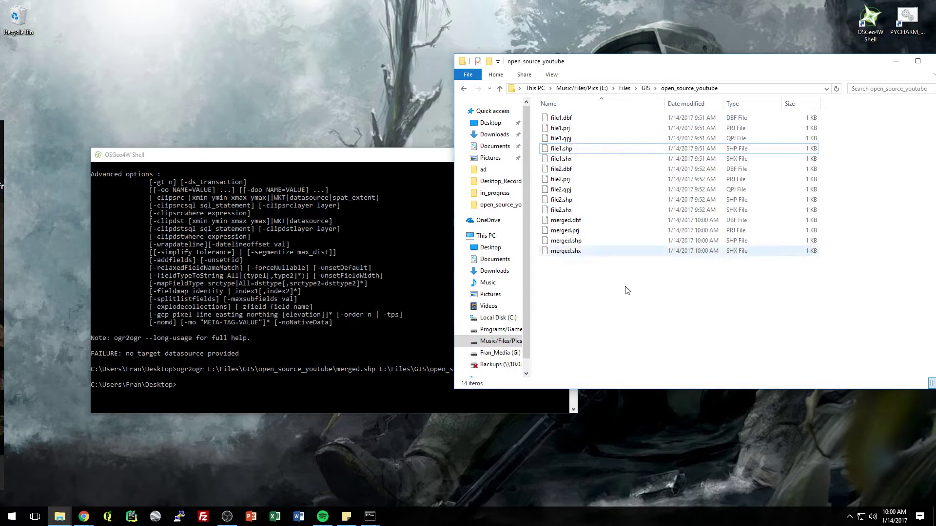
left_click_drag(616, 294, 570, 219)
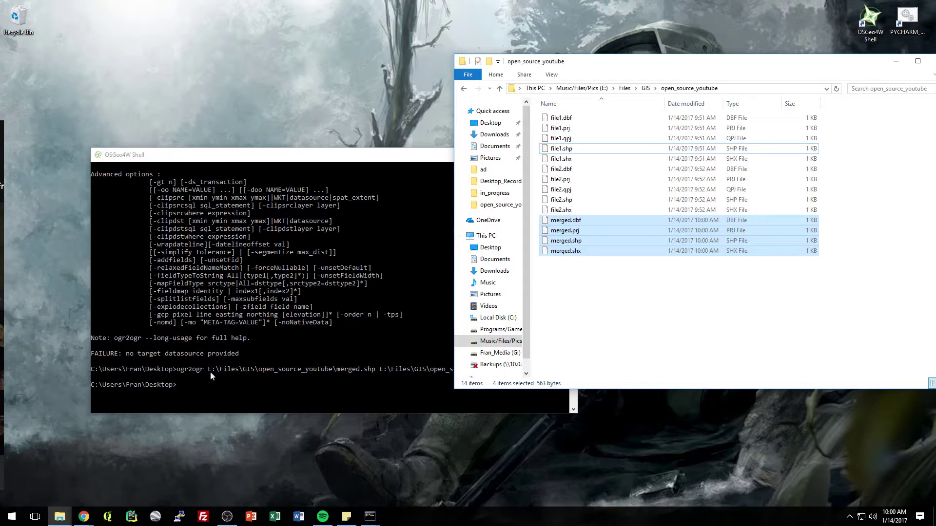
Start a second ogr2ogr command and review the -update, -append and -nln merged options in the cheat sheet's merge example.
left_click(186, 386)
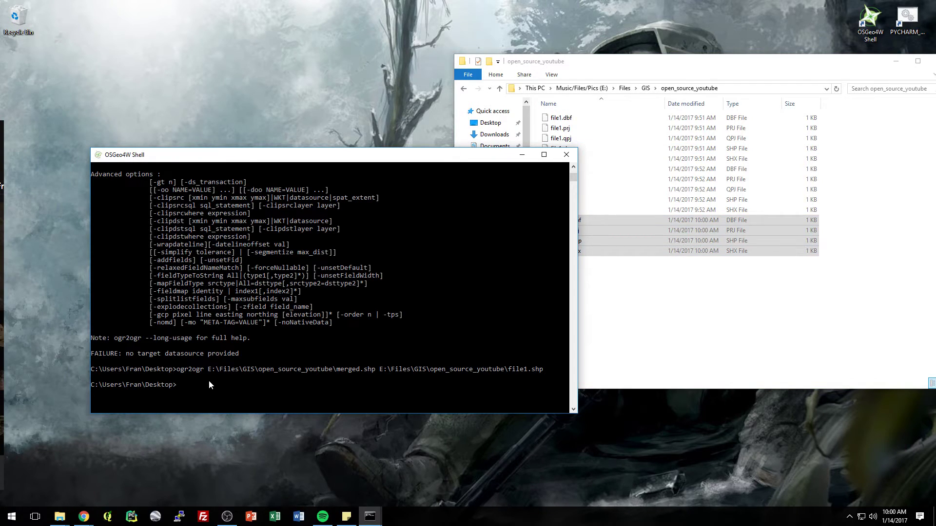
type("ogr2ogr")
mouse_move(83, 524)
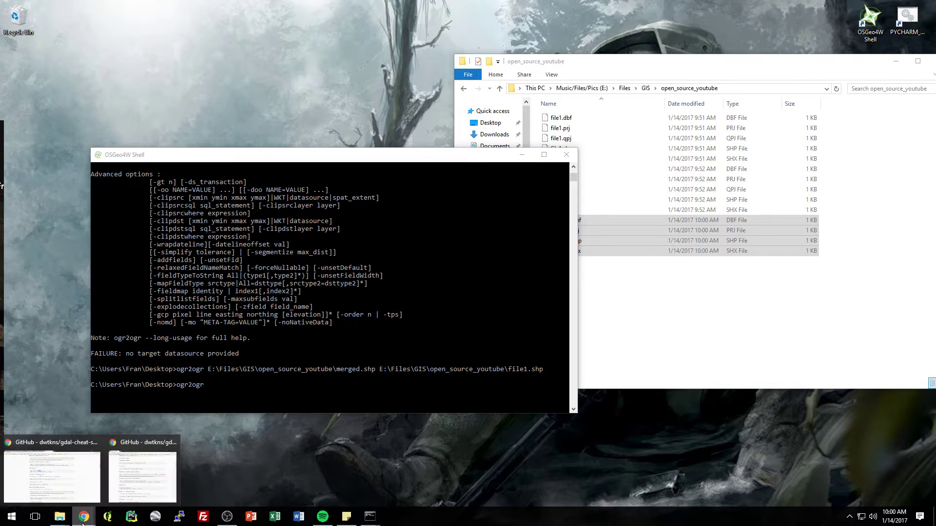
left_click(165, 469)
left_click_drag(286, 208, 310, 209)
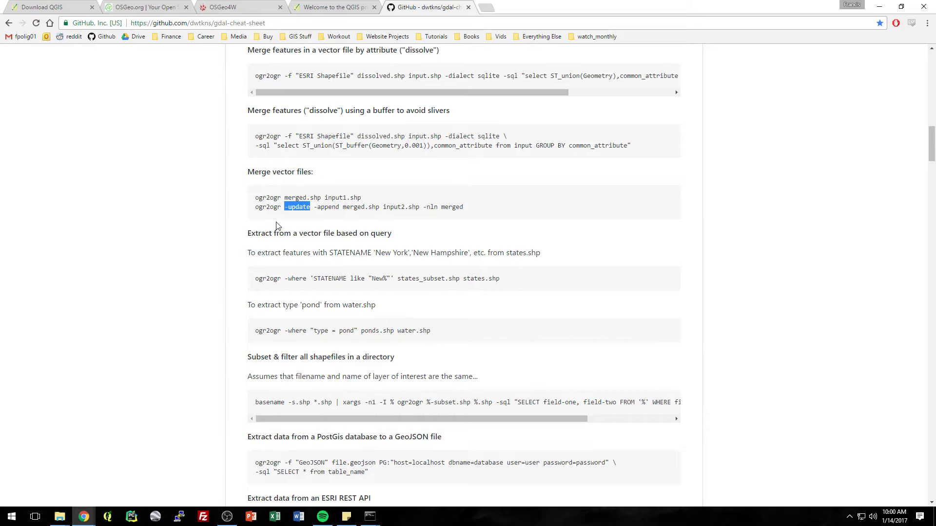
left_click_drag(314, 207, 470, 206)
left_click(426, 207)
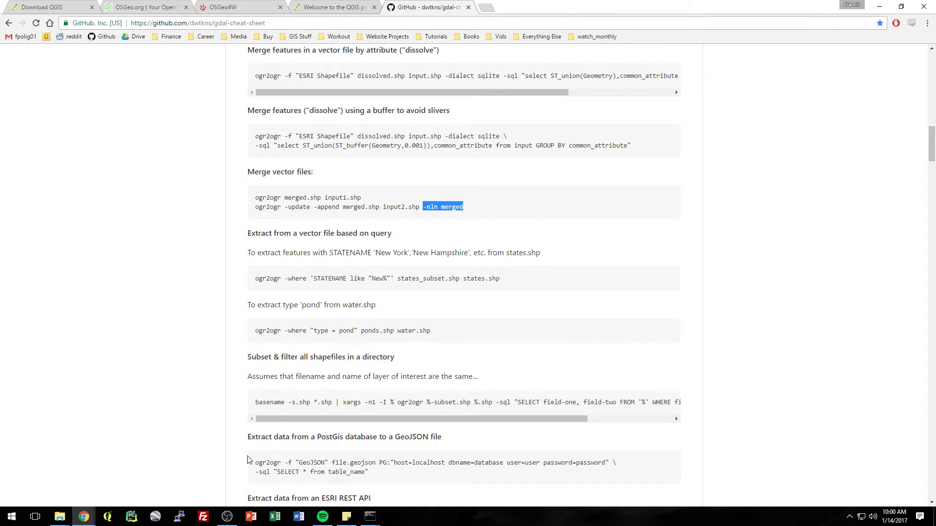
Reduce the browser from full screen and arrange it with the shell window so both can be used together.
left_click(901, 6)
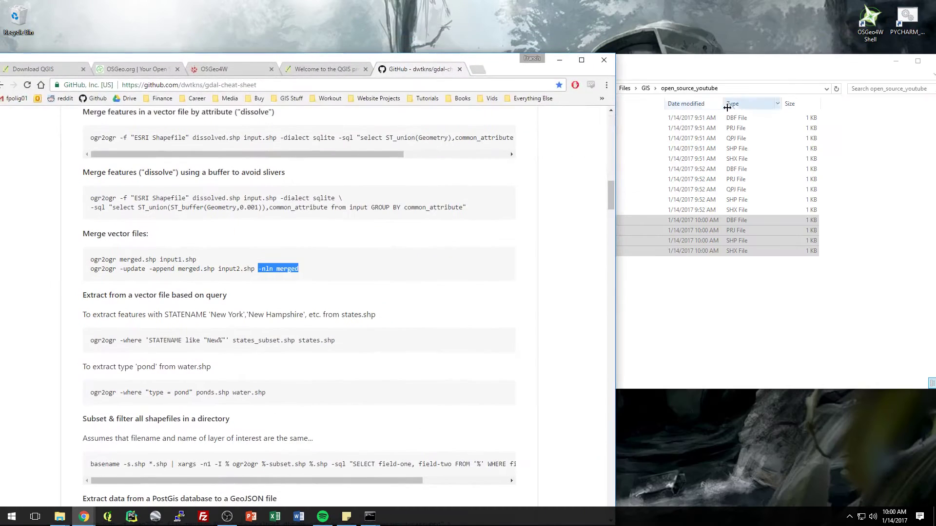
left_click_drag(510, 67, 789, 28)
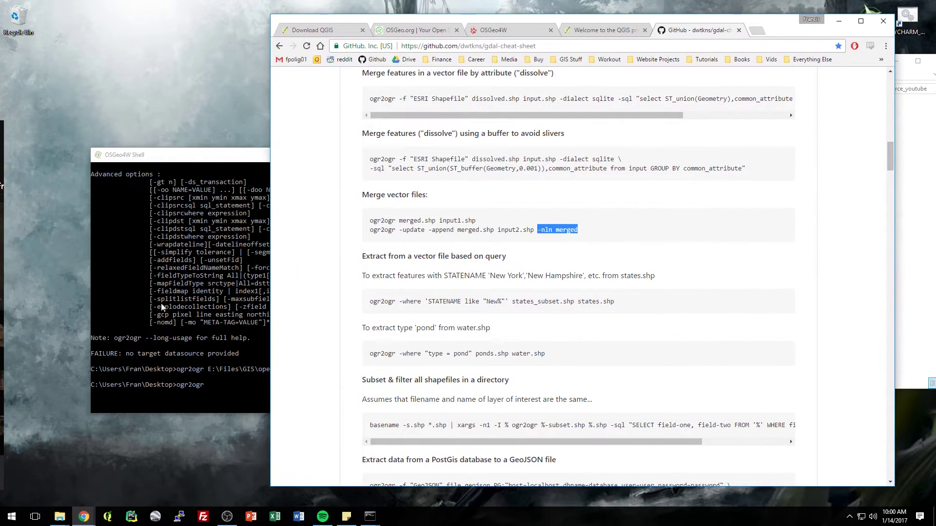
left_click(193, 156)
left_click_drag(270, 158, 284, 138)
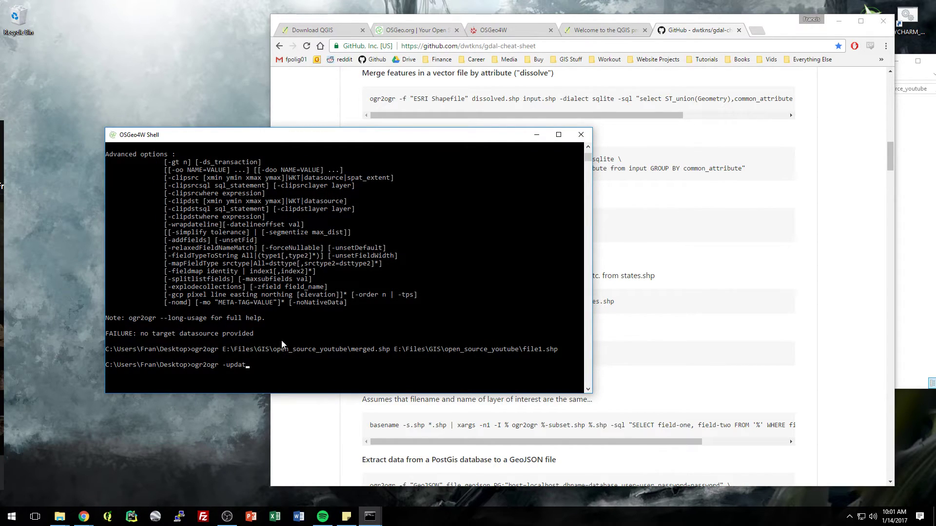
Complete the second ogr2ogr command's -update -append options and add the path of merged.shp from the open_source_youtube folder.
type("append")
left_click(59, 517)
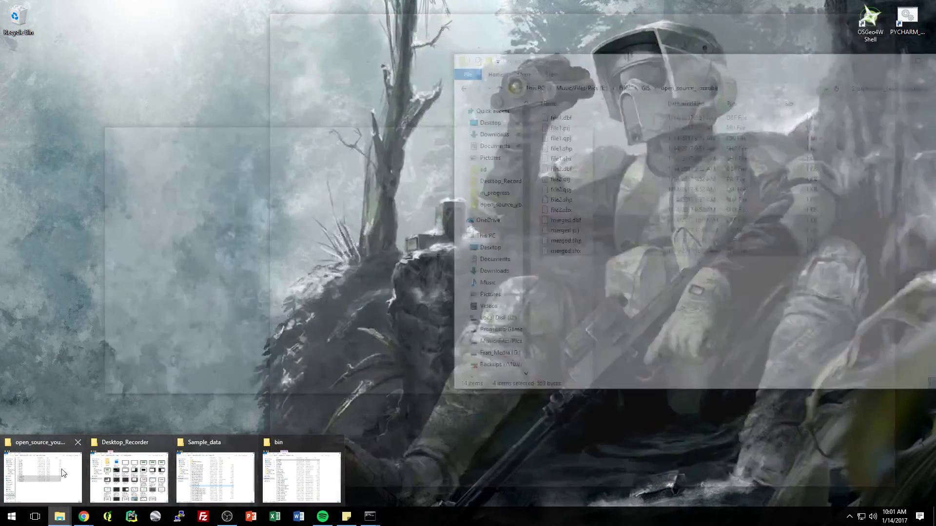
left_click(52, 478)
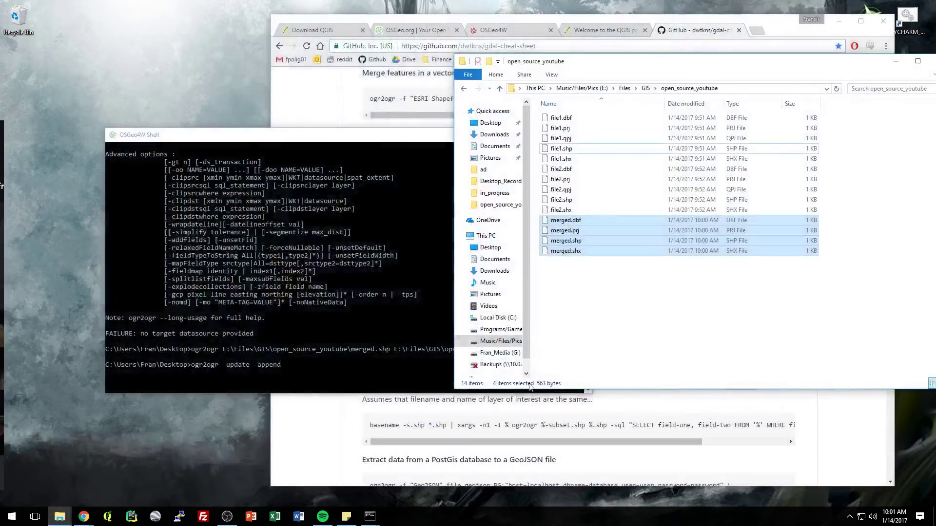
left_click(581, 241)
left_click_drag(318, 379, 314, 362)
left_click(313, 361)
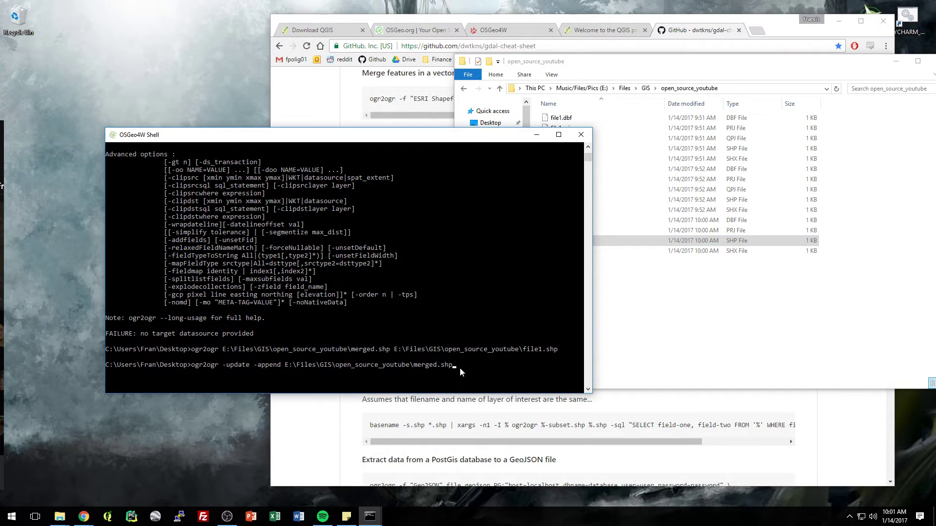
Check the argument order in the cheat sheet's merge example and add the path of file2.shp to the command.
left_click(317, 117)
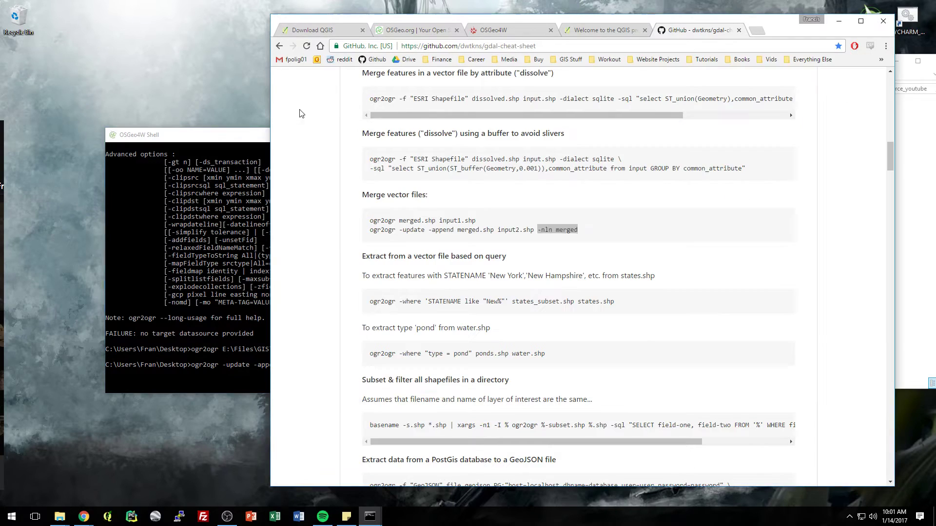
left_click(915, 201)
left_click(574, 202)
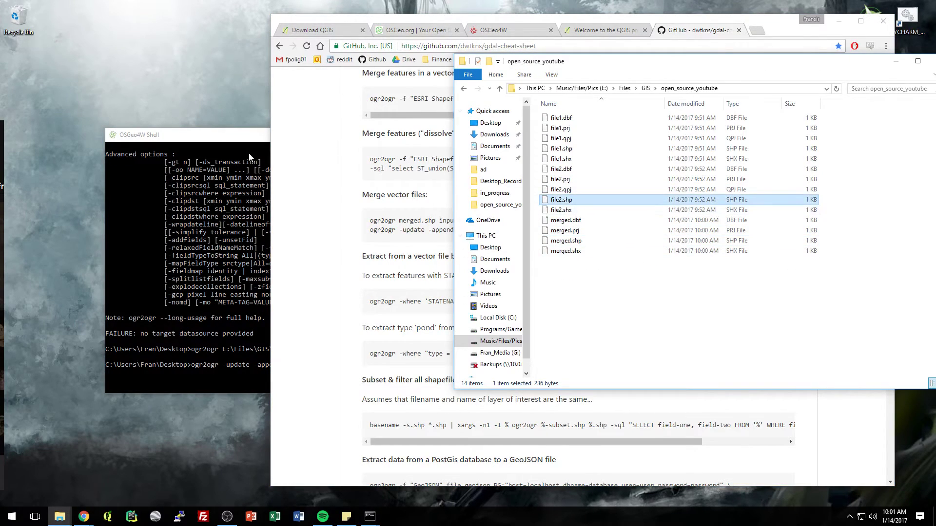
left_click_drag(570, 202, 229, 363)
left_click(196, 135)
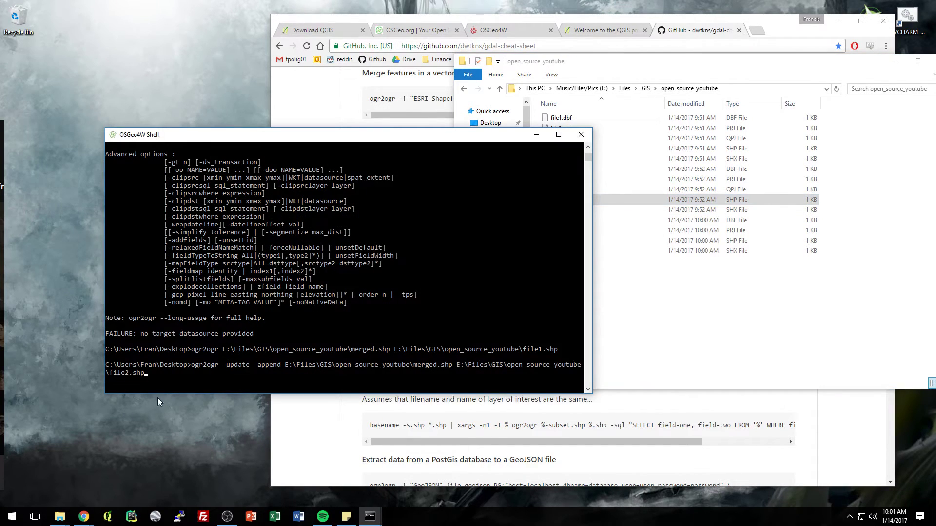
Check the last option in the cheat sheet, append -nln merged to the ogr2ogr command and run it.
key("alt+Tab")
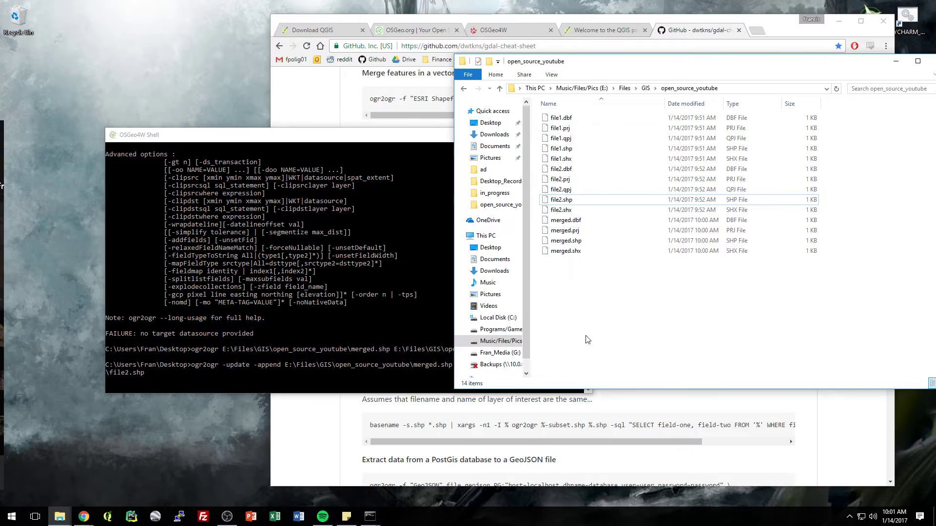
left_click(331, 104)
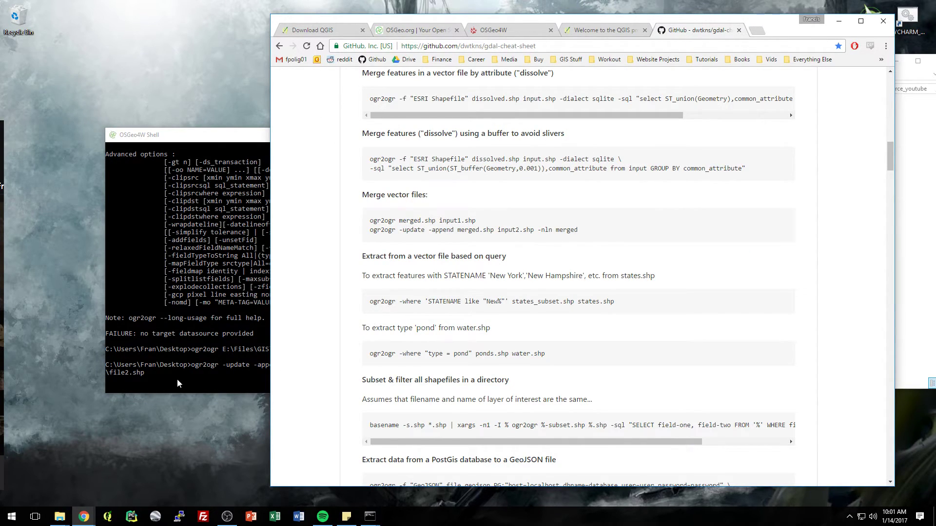
left_click(178, 379)
type("ln merged")
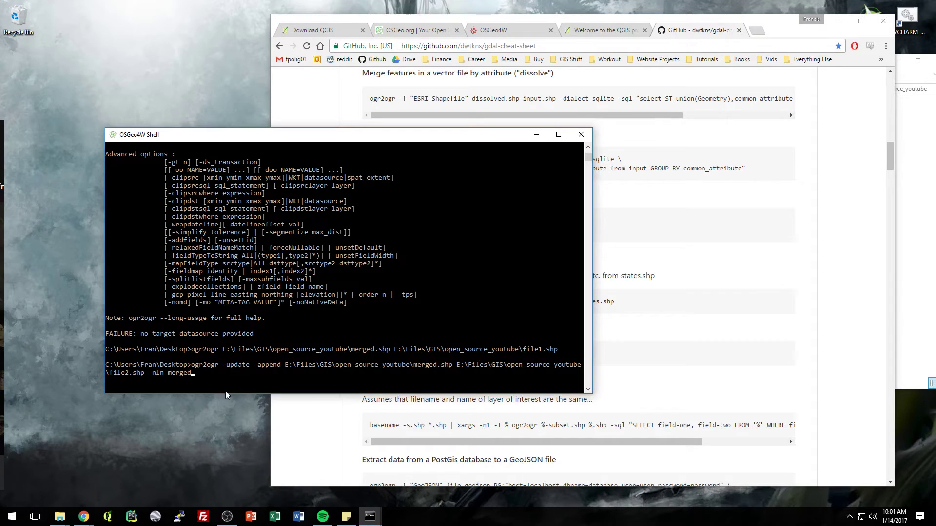
key("Return")
Examine the modification times of the merged .dbf, .prj, .shp and .shx files in the open_source_youtube folder.
left_click(543, 136)
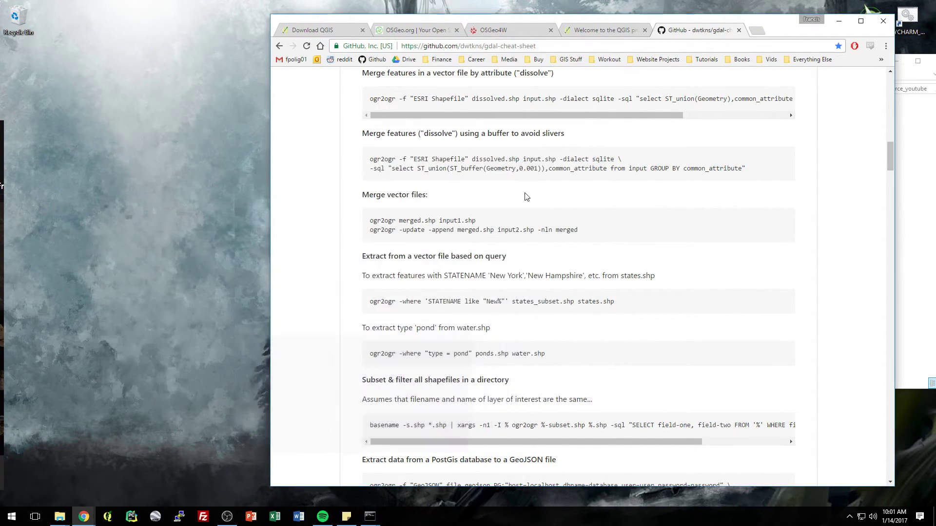
mouse_move(60, 517)
left_click(79, 469)
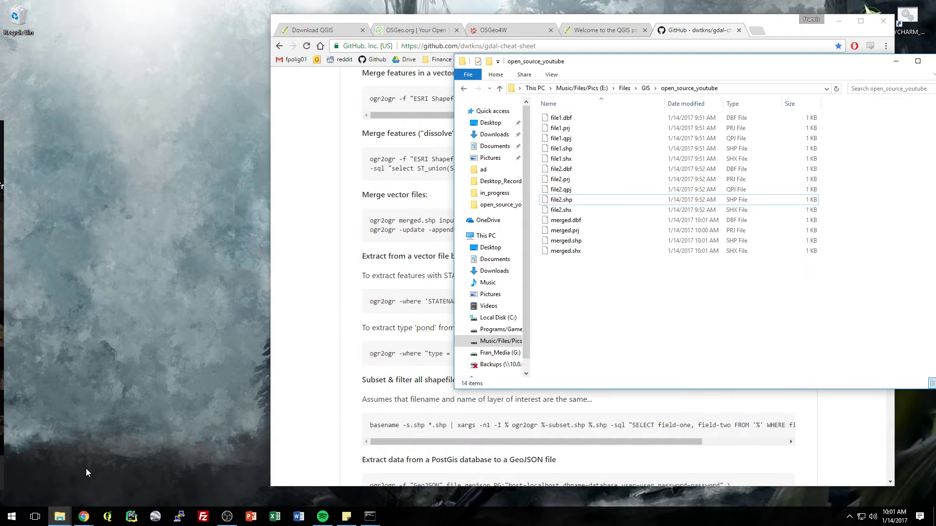
left_click_drag(724, 309, 585, 229)
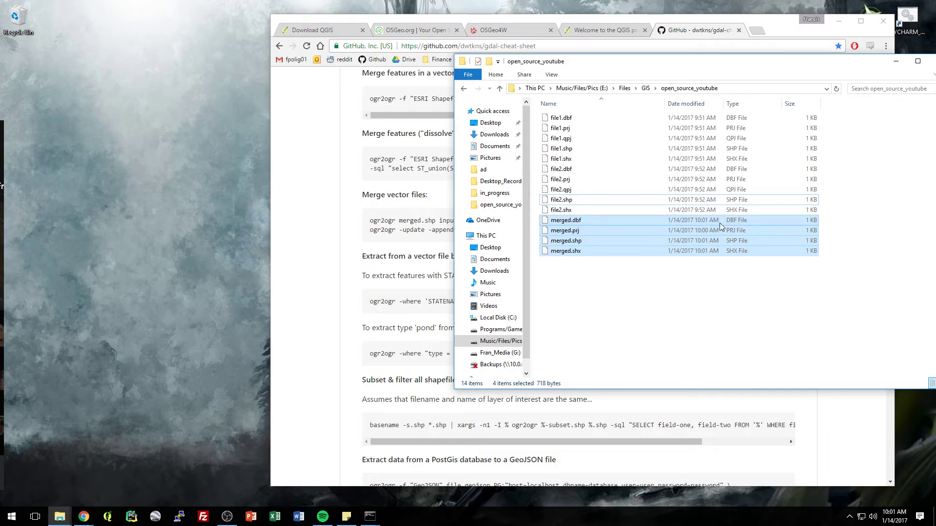
left_click(646, 275)
left_click(578, 222)
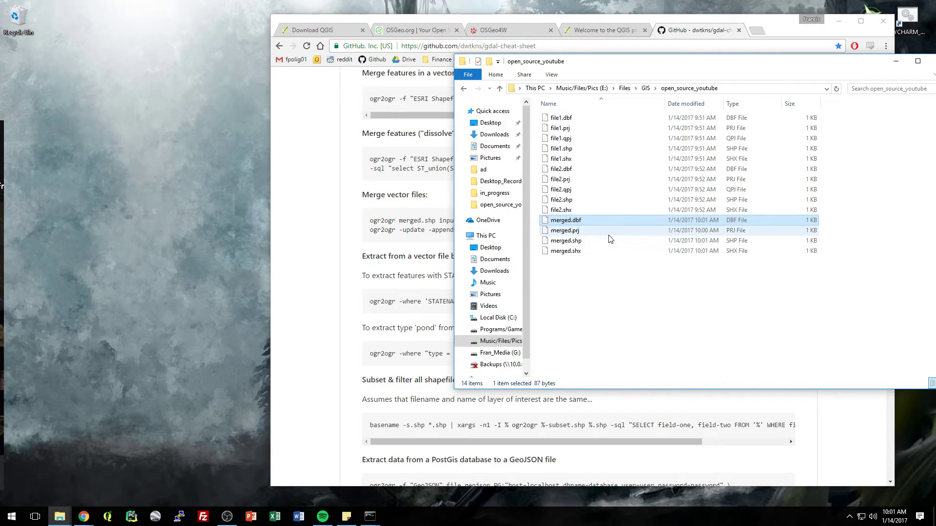
left_click(599, 244)
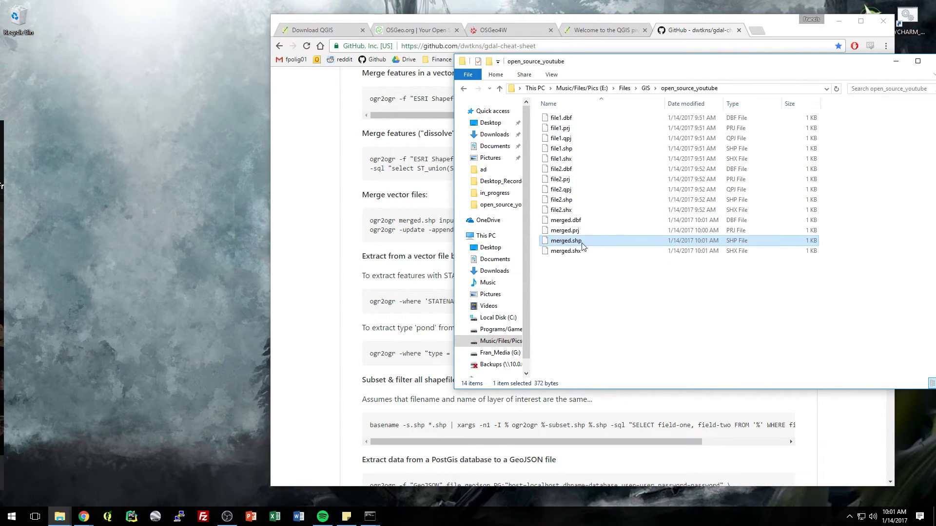
left_click(580, 220, "ctrl")
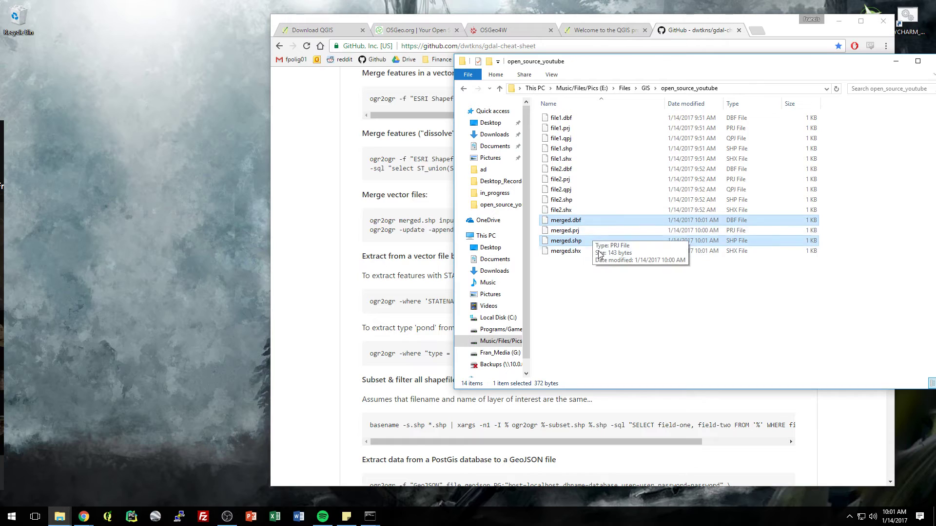
left_click(583, 250, "ctrl")
left_click(584, 230)
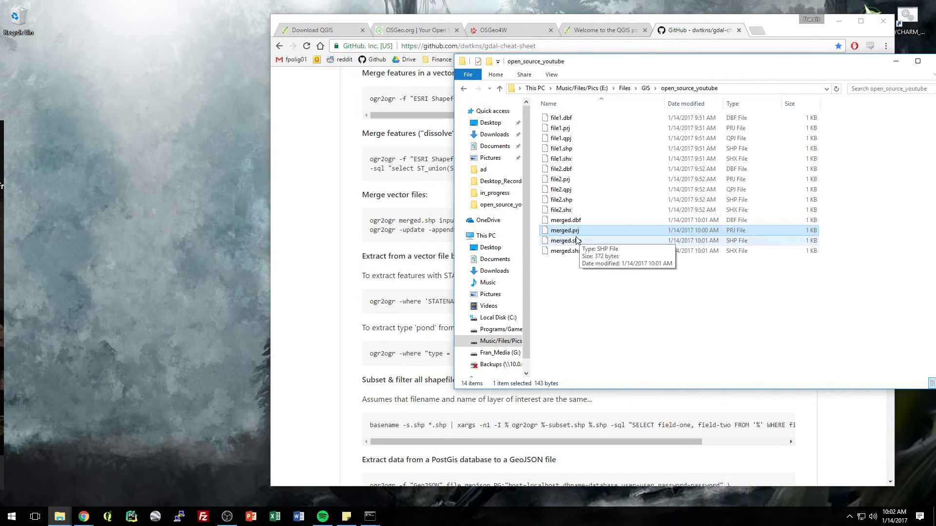
Switch to QGIS, add merged.shp from the open_source_youtube folder as a layer and view its polygons.
left_click_drag(624, 61, 417, 59)
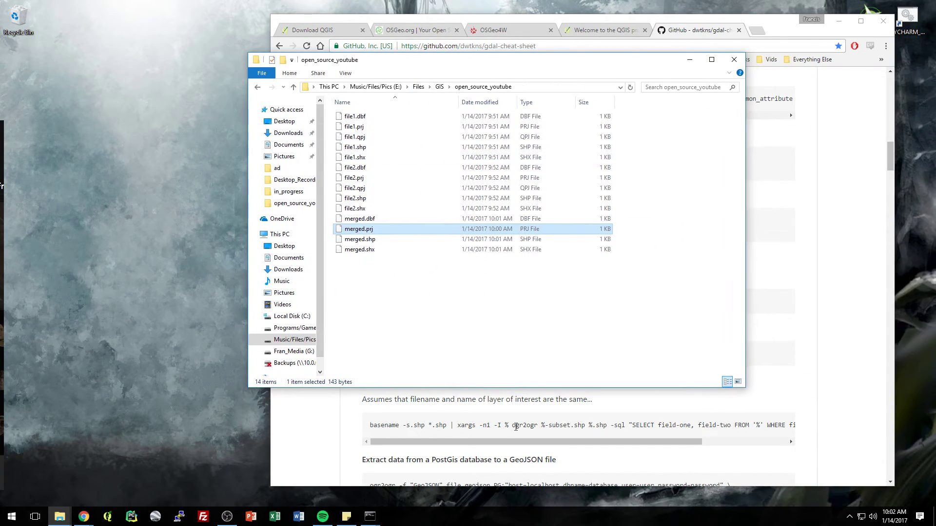
left_click(108, 517)
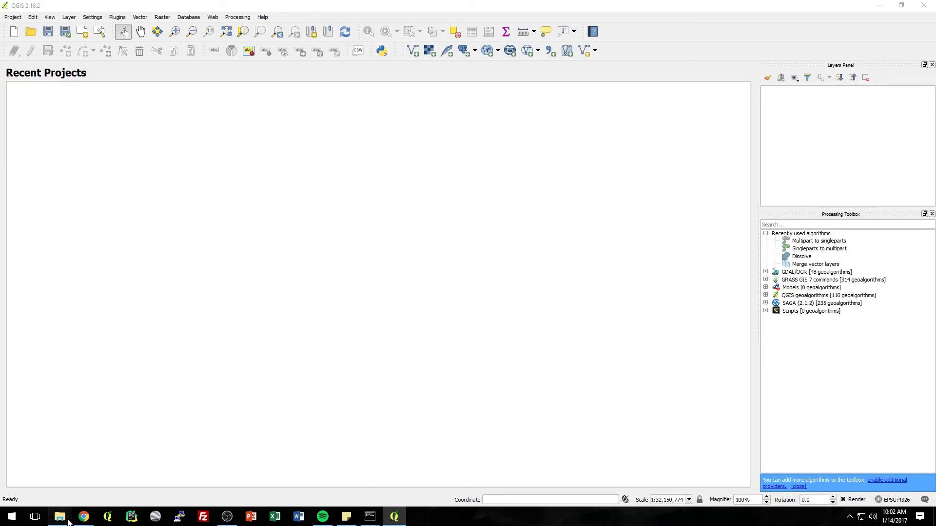
mouse_move(59, 515)
left_click(62, 493)
left_click(373, 239)
left_click_drag(381, 244, 195, 278)
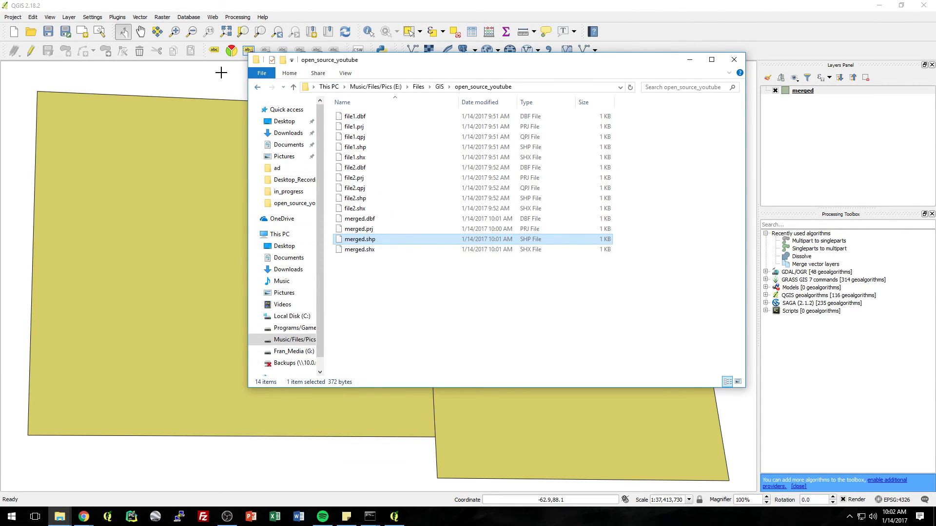
left_click_drag(219, 73, 499, 207)
scroll(433, 201, "down", 3)
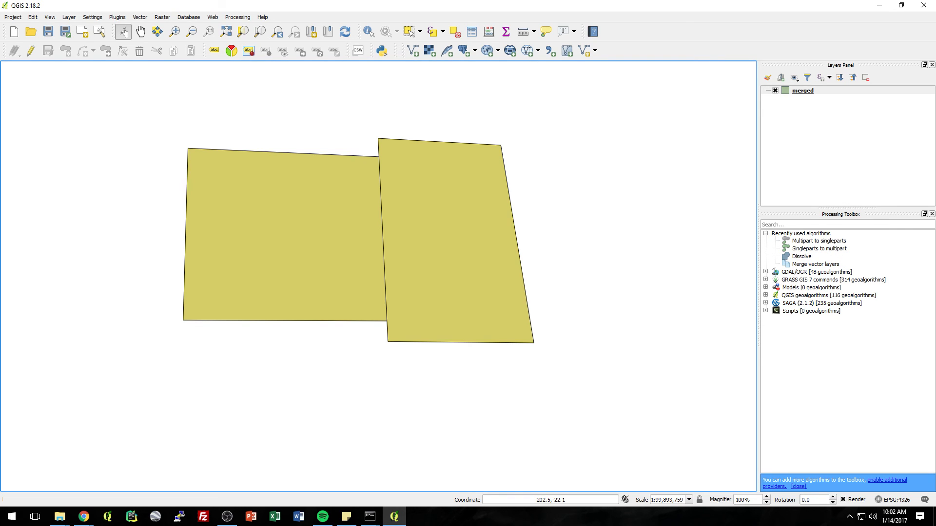
left_click_drag(408, 220, 482, 244)
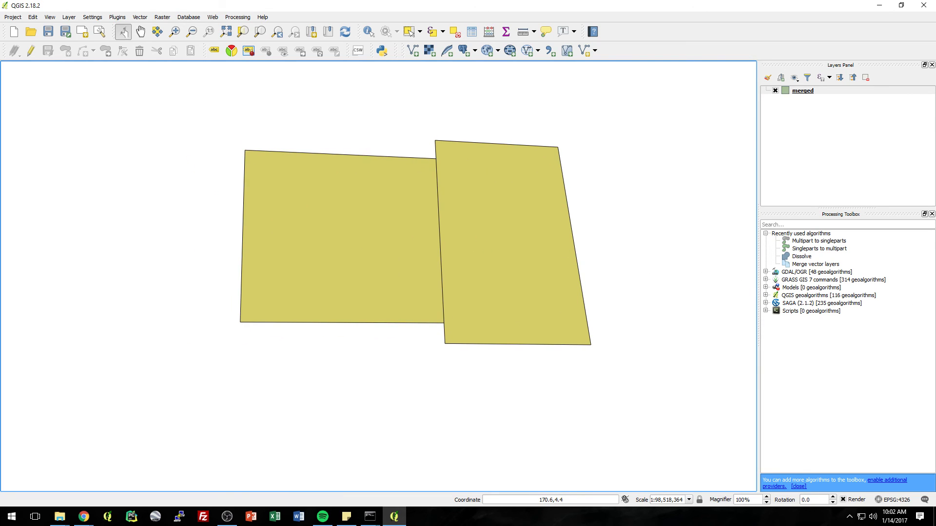